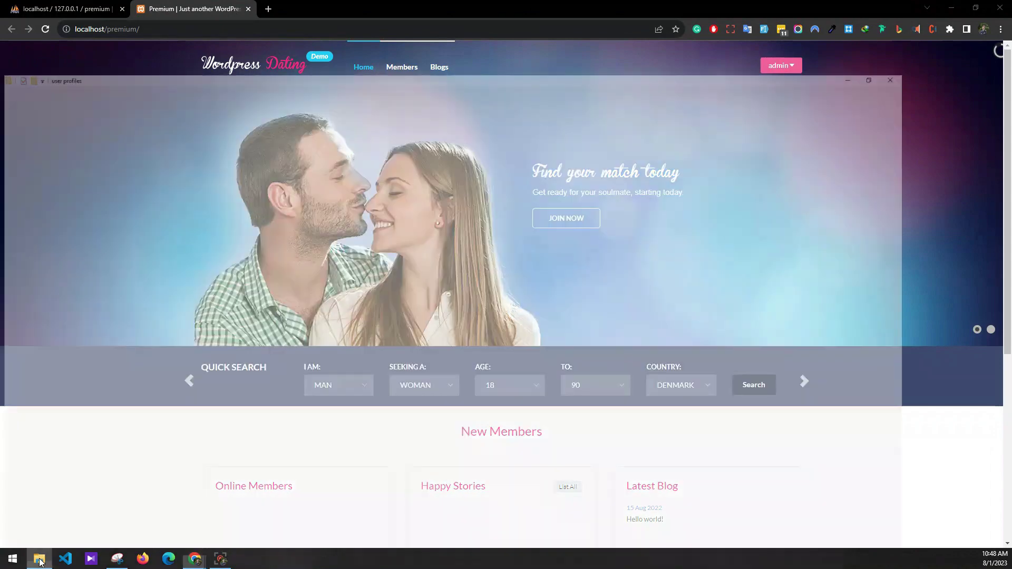
Step: Extract profiles500.zip with 7-Zip into the current user profiles folder
{"action": "left_click", "coordinate": [129, 80]}
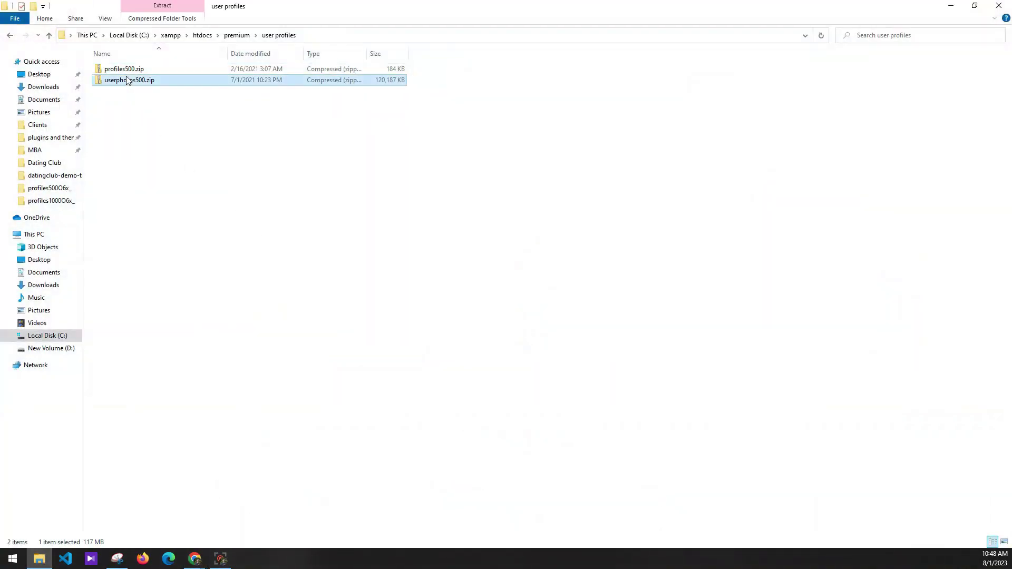
{"action": "key", "text": "Up"}
{"action": "left_click", "coordinate": [130, 102]}
{"action": "left_click", "coordinate": [124, 70]}
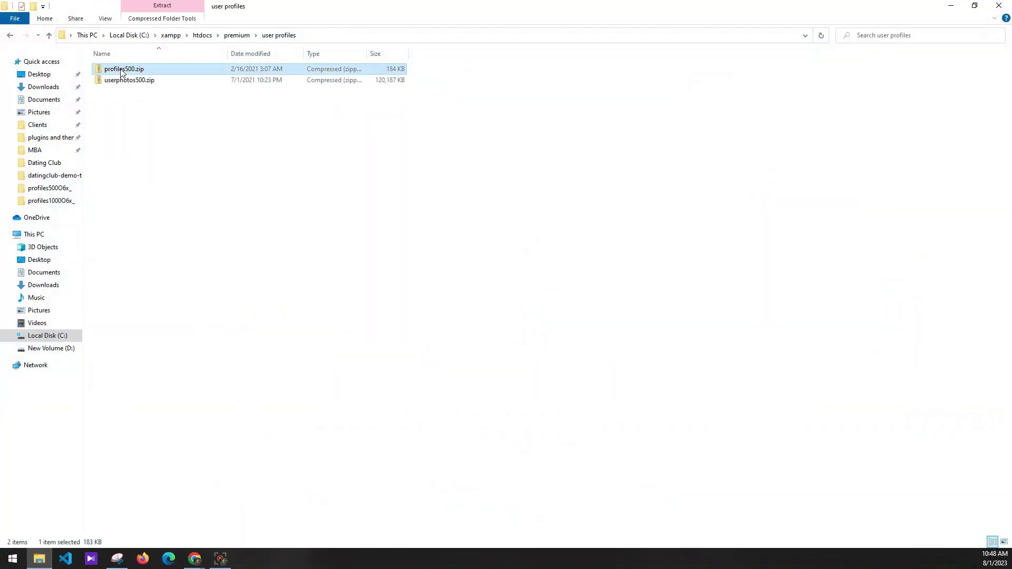
{"action": "right_click", "coordinate": [122, 69]}
{"action": "mouse_move", "coordinate": [211, 162]}
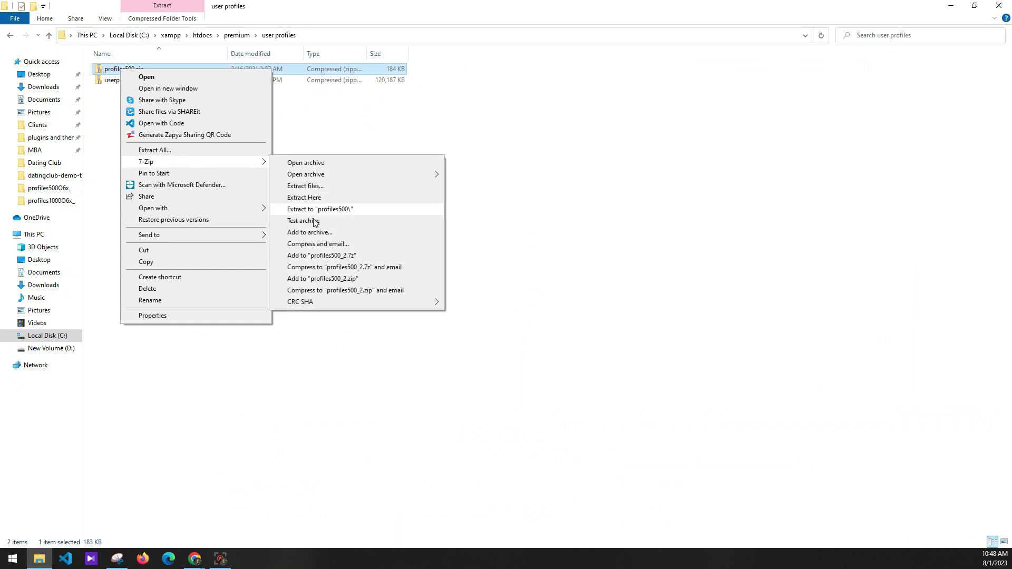
{"action": "left_click", "coordinate": [316, 200]}
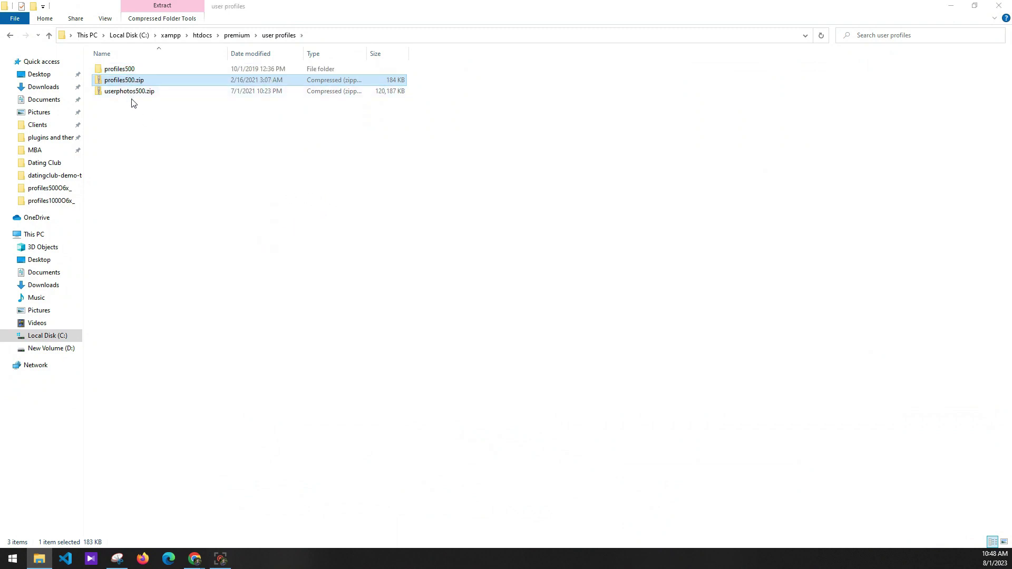
Step: Check the contents of the extracted profiles500 folder and open that folder in Visual Studio Code
{"action": "double_click", "coordinate": [126, 73]}
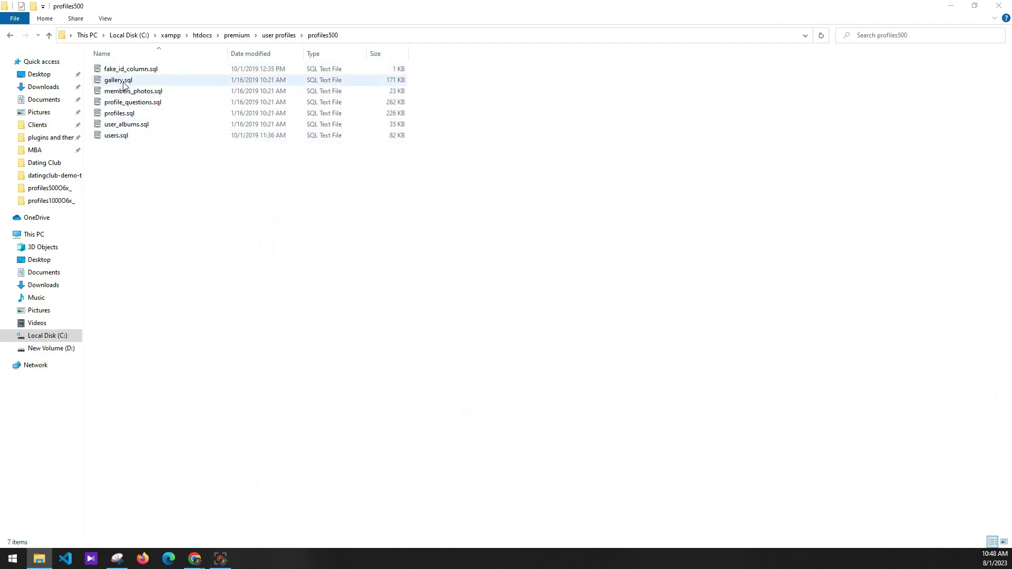
{"action": "left_click", "coordinate": [279, 35]}
{"action": "right_click", "coordinate": [126, 72]}
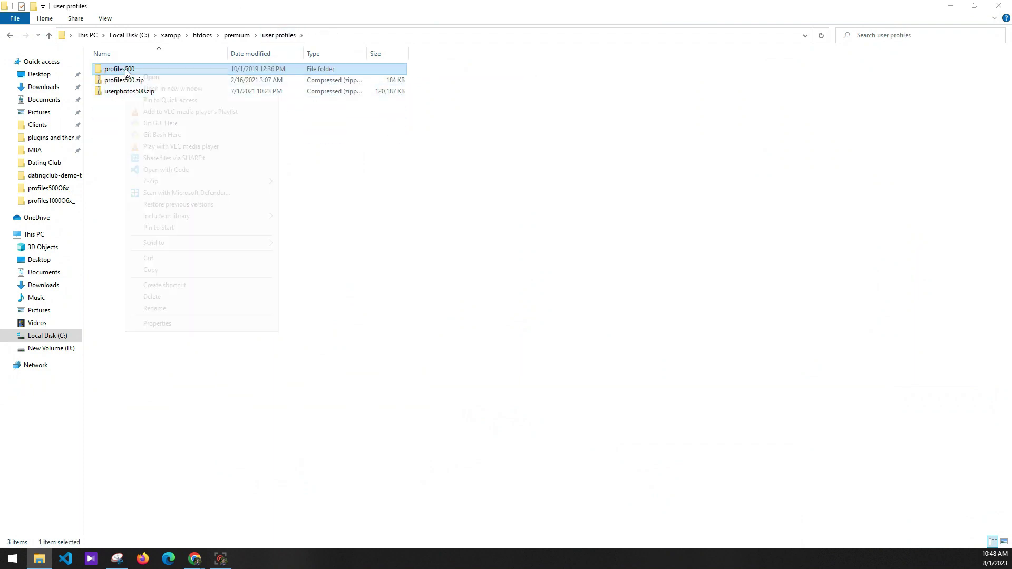
{"action": "left_click", "coordinate": [182, 172]}
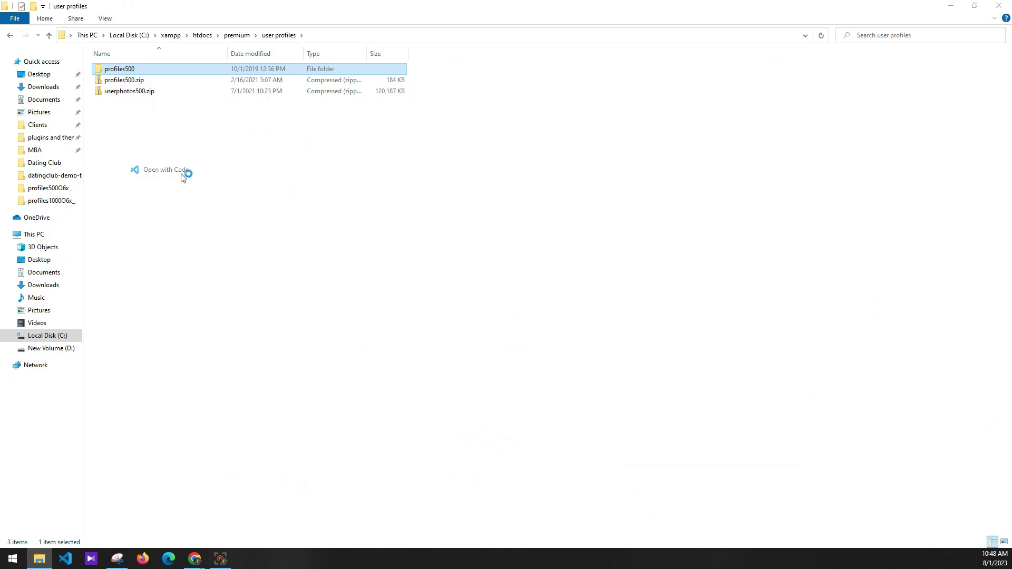
{"action": "left_click", "coordinate": [951, 5]}
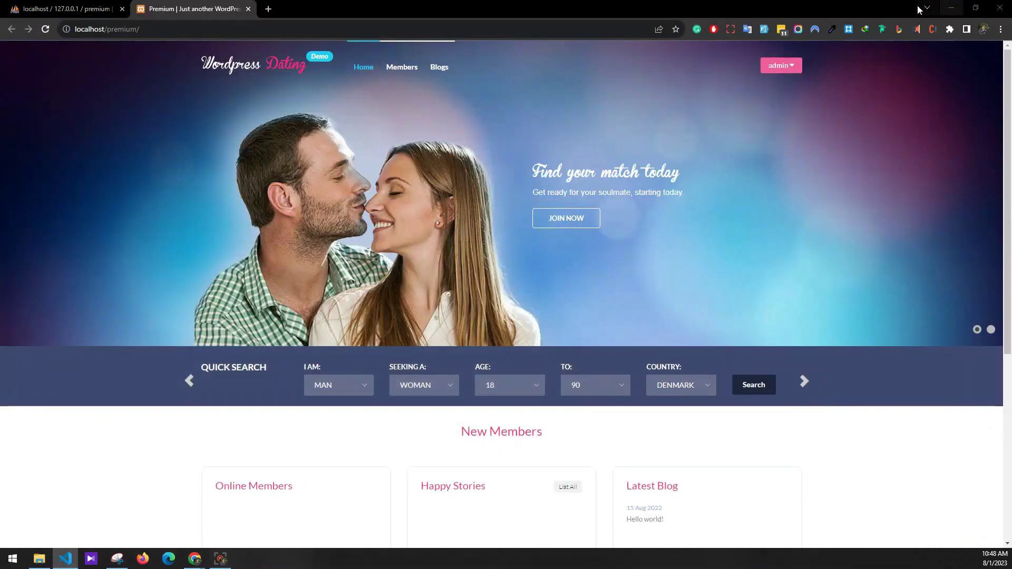
Step: Open wp-config.php from the premium site folder in Visual Studio Code
{"action": "left_click", "coordinate": [107, 6]}
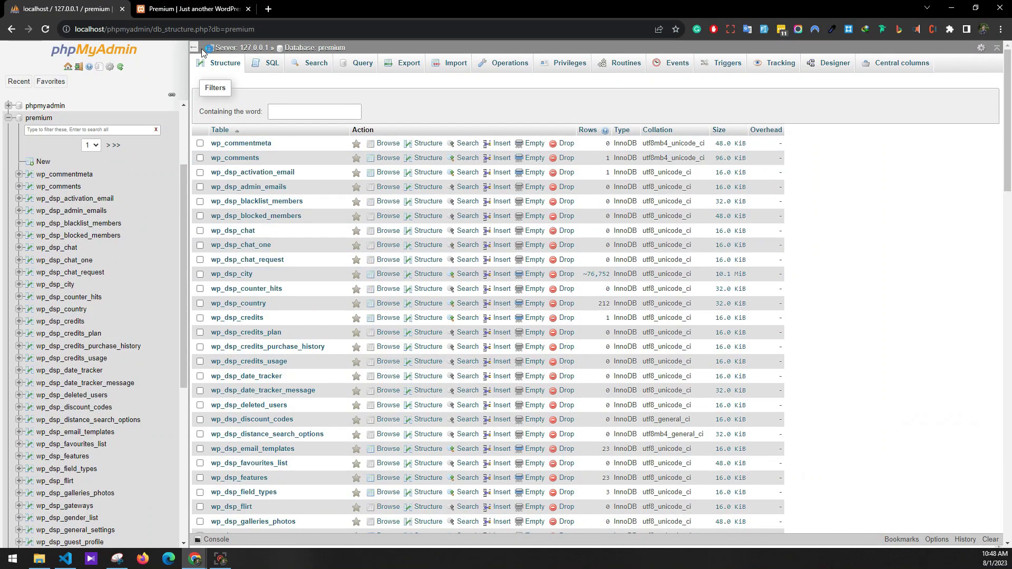
{"action": "left_click", "coordinate": [39, 560]}
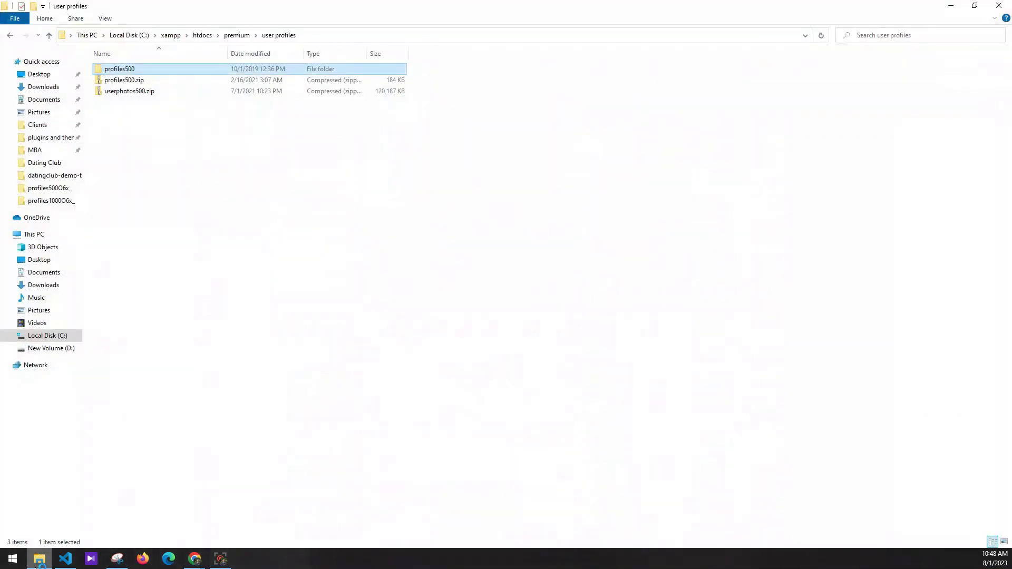
{"action": "key", "text": "alt+Up"}
{"action": "key", "text": "alt+Up"}
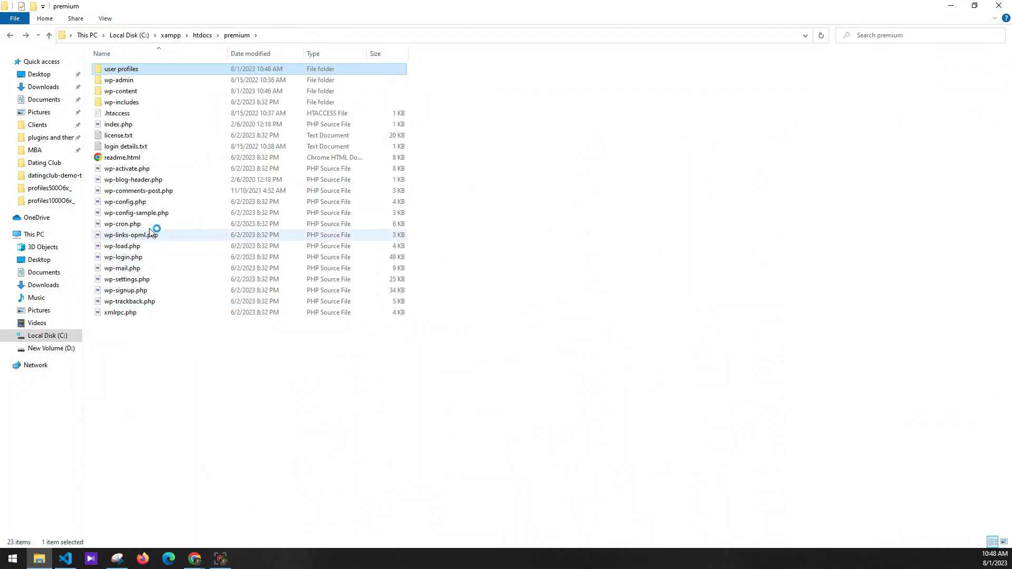
{"action": "right_click", "coordinate": [117, 203]}
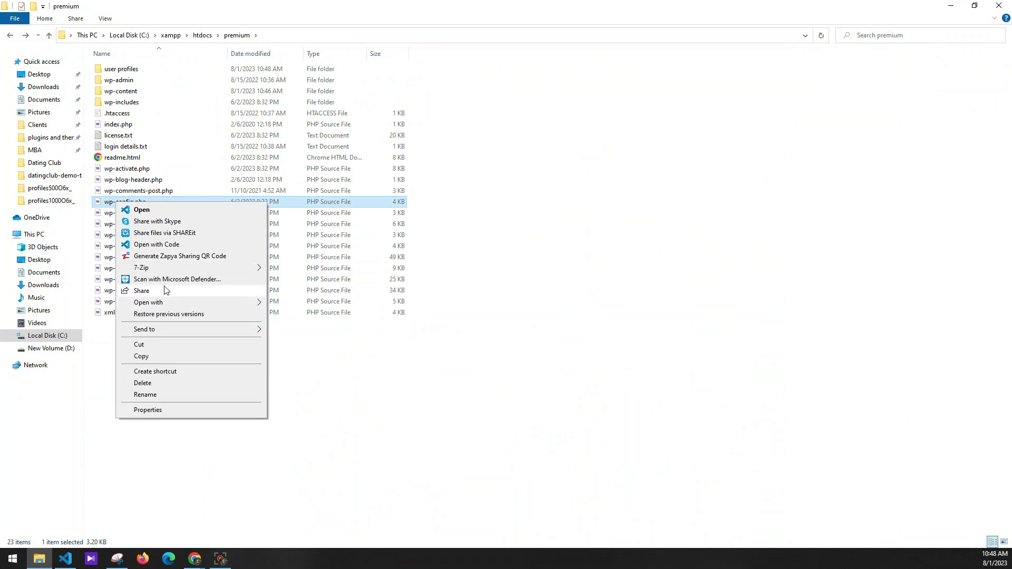
{"action": "left_click", "coordinate": [164, 244]}
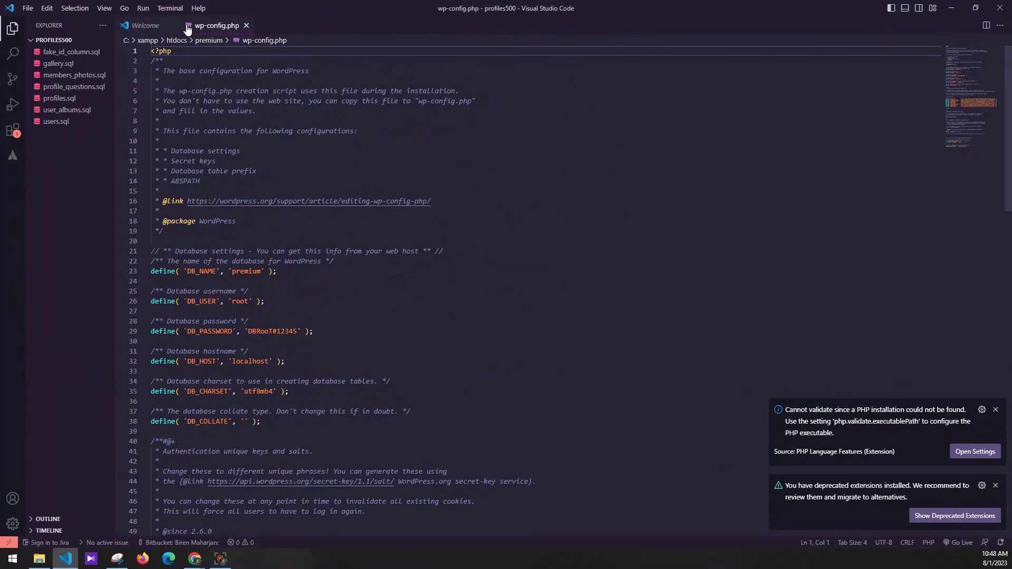
Step: Close the Welcome page and locate the $table_prefix setting in wp-config.php
{"action": "left_click", "coordinate": [167, 26]}
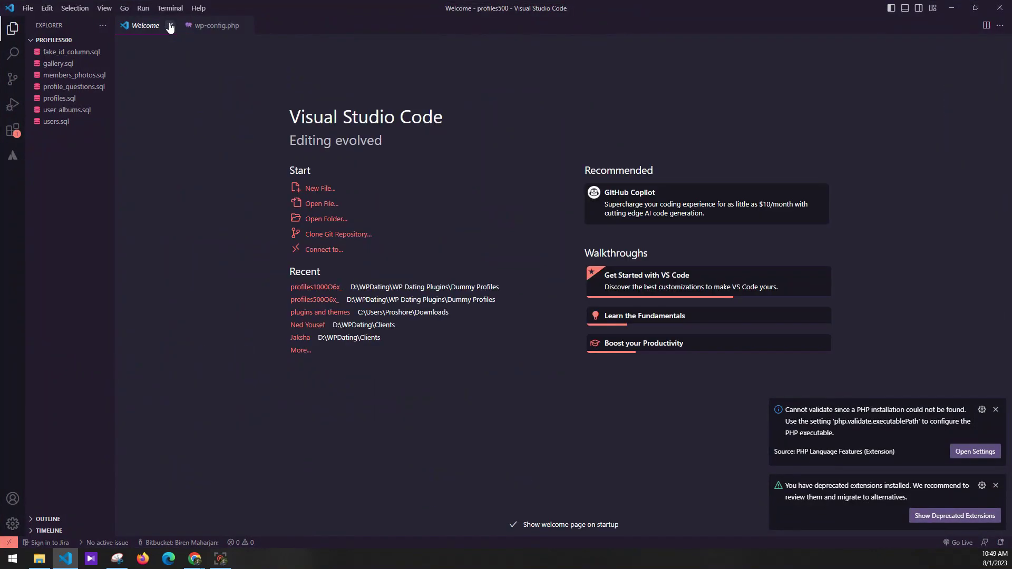
{"action": "left_click", "coordinate": [172, 25]}
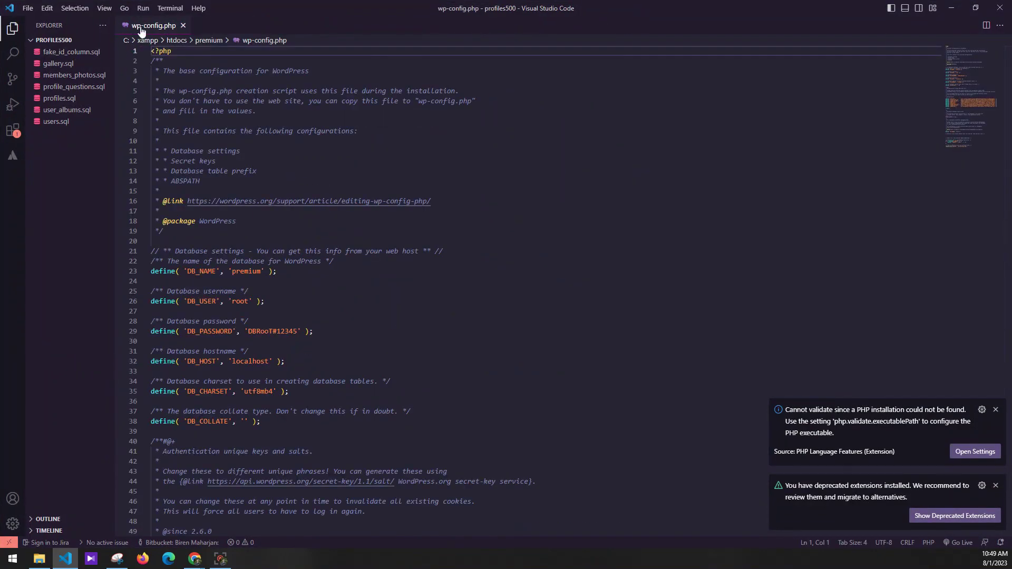
{"action": "scroll", "coordinate": [266, 136], "scroll_direction": "down", "scroll_amount": 14}
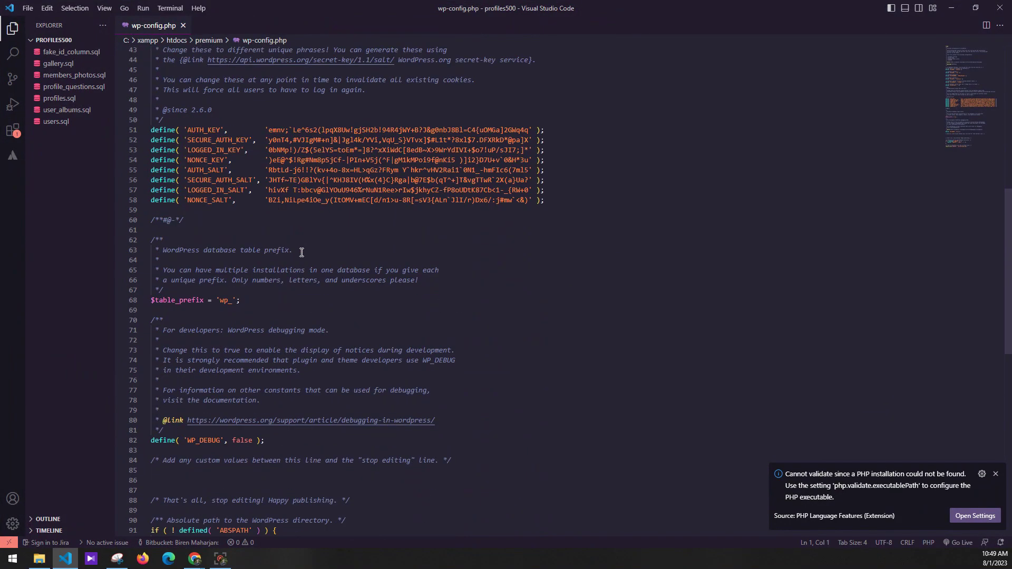
{"action": "left_click", "coordinate": [274, 310]}
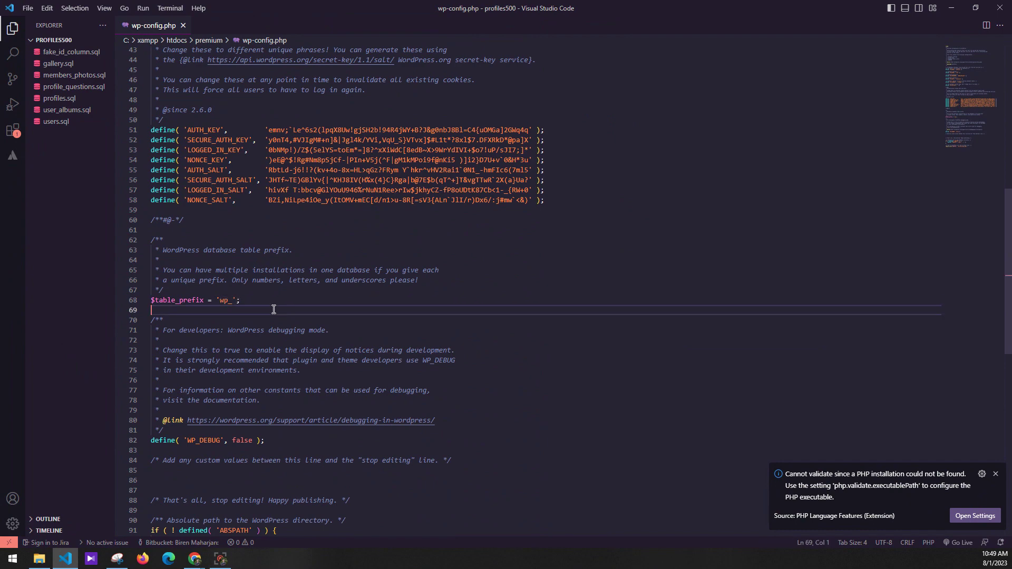
Step: Open all the SQL files of the profiles500 folder in the editor and return to fake_id_column.sql
{"action": "left_click", "coordinate": [63, 52]}
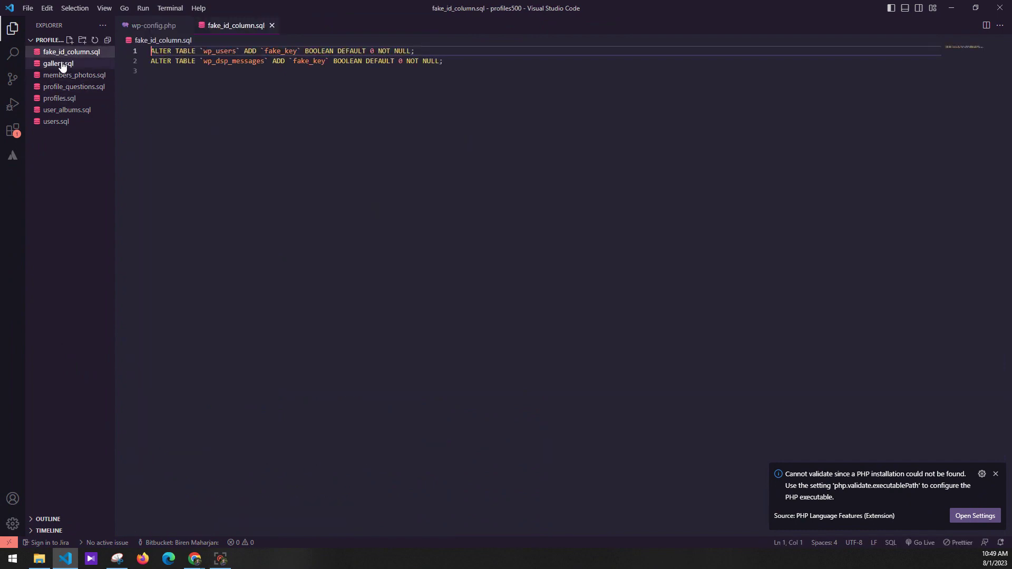
{"action": "left_click", "coordinate": [59, 63]}
{"action": "left_click", "coordinate": [64, 75]}
{"action": "left_click", "coordinate": [68, 86]}
{"action": "left_click", "coordinate": [65, 98]}
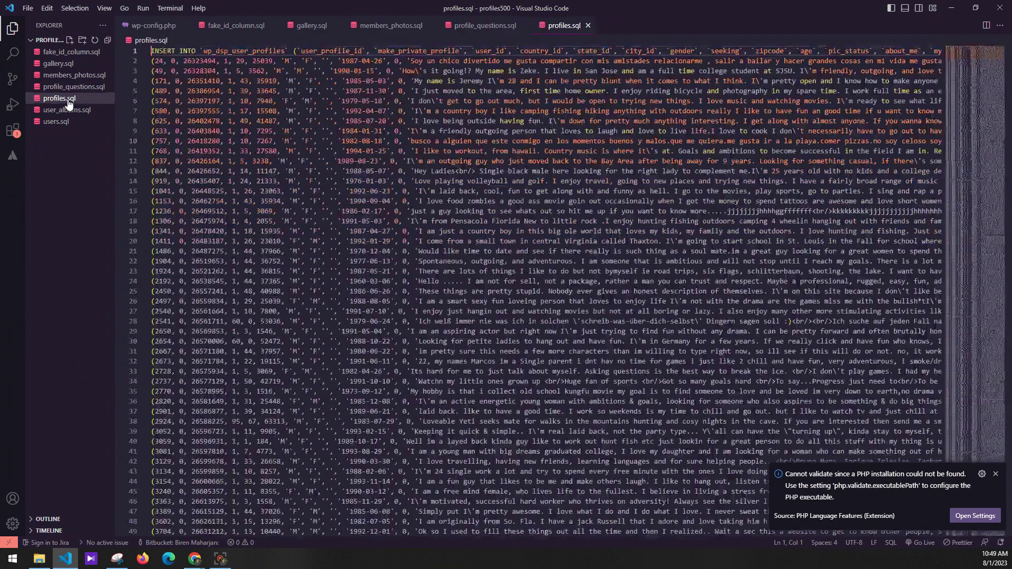
{"action": "left_click", "coordinate": [66, 110]}
{"action": "left_click", "coordinate": [56, 121]}
{"action": "left_click", "coordinate": [236, 26]}
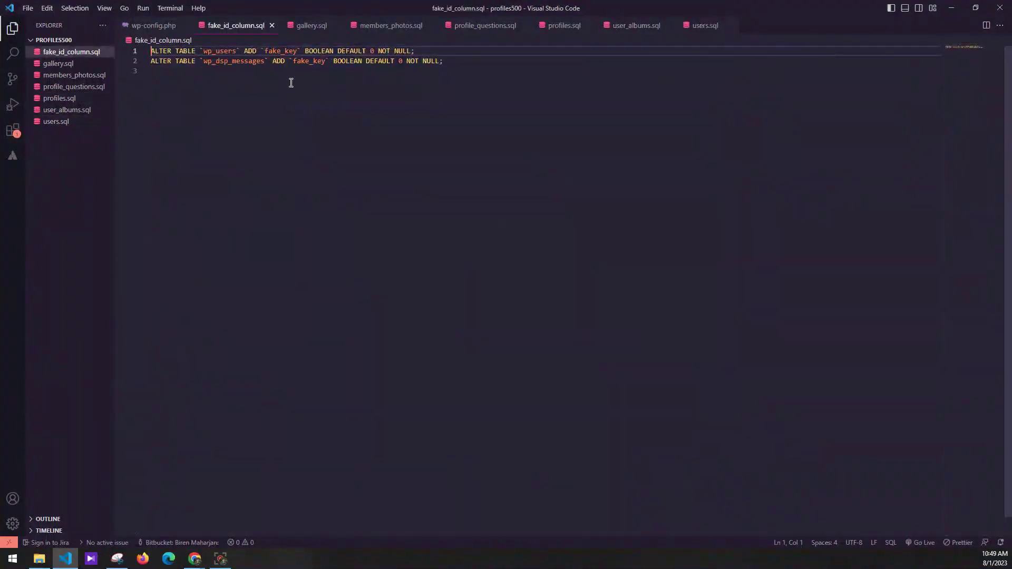
Step: Search fake_id_column.sql for the table prefix wp_ using find and replace, and close the editor to get back to phpMyAdmin
{"action": "left_click", "coordinate": [252, 120]}
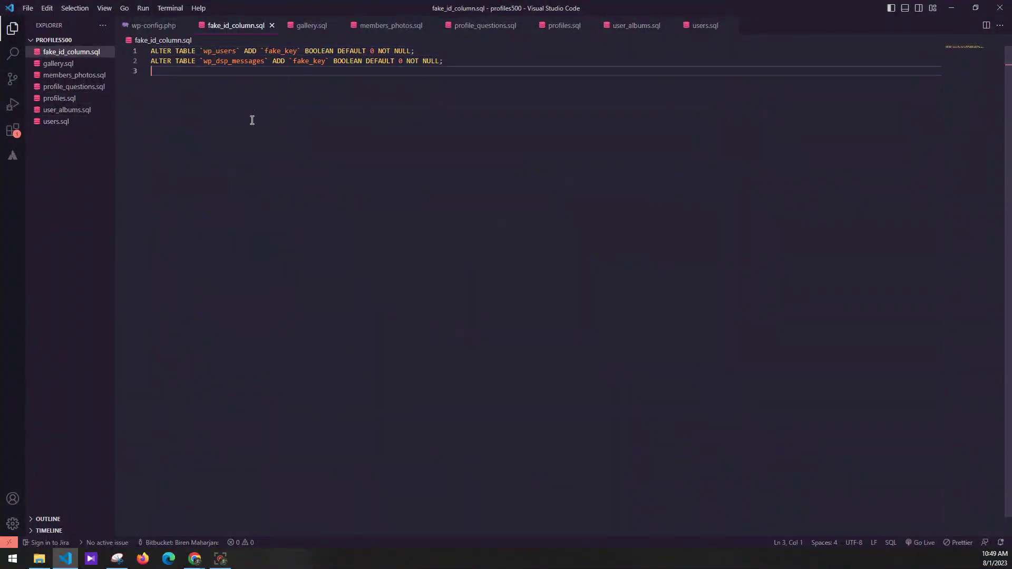
{"action": "key", "text": "ctrl+h"}
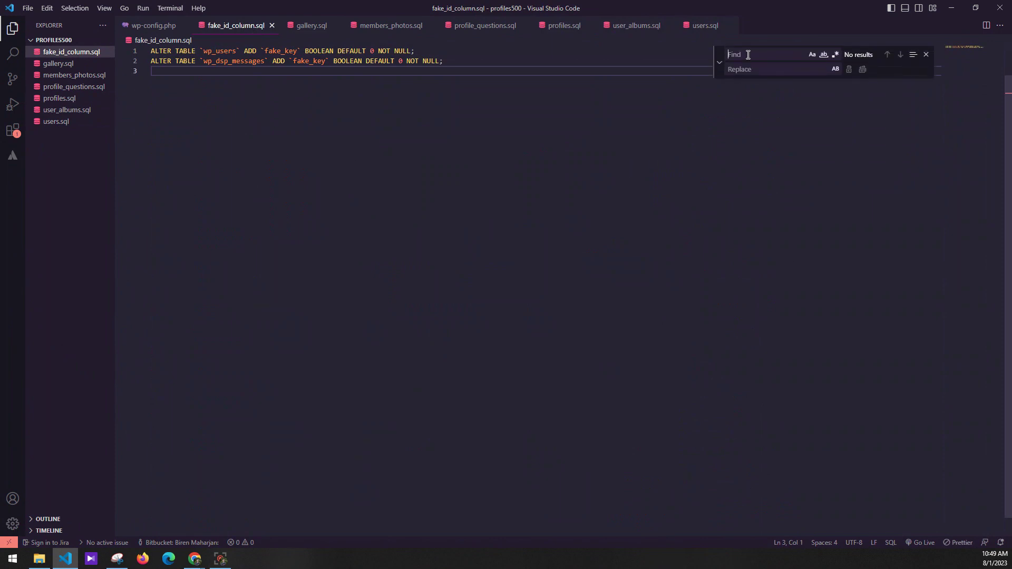
{"action": "type", "text": "wp_"}
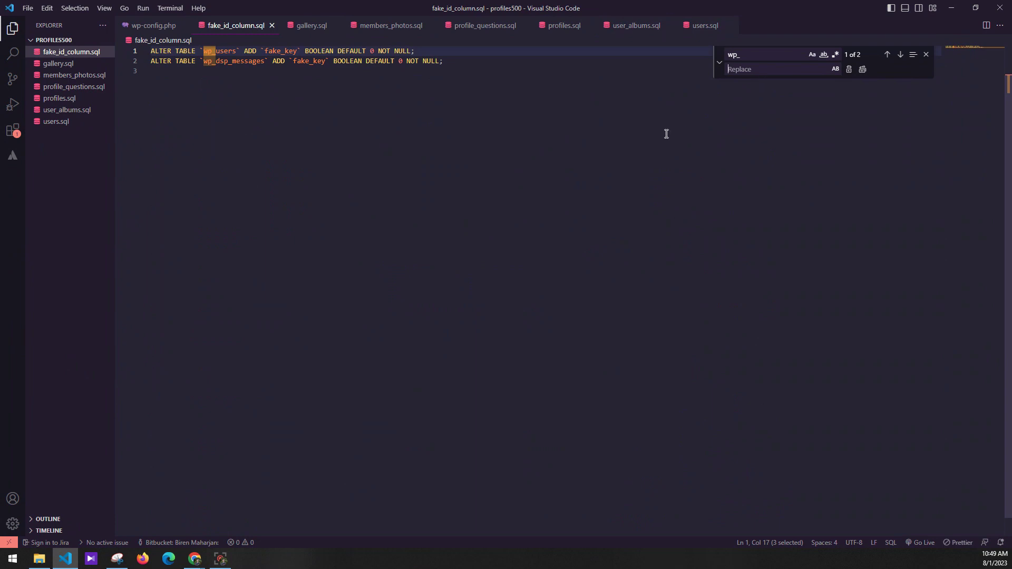
{"action": "left_click", "coordinate": [1000, 8]}
{"action": "left_click", "coordinate": [948, 5]}
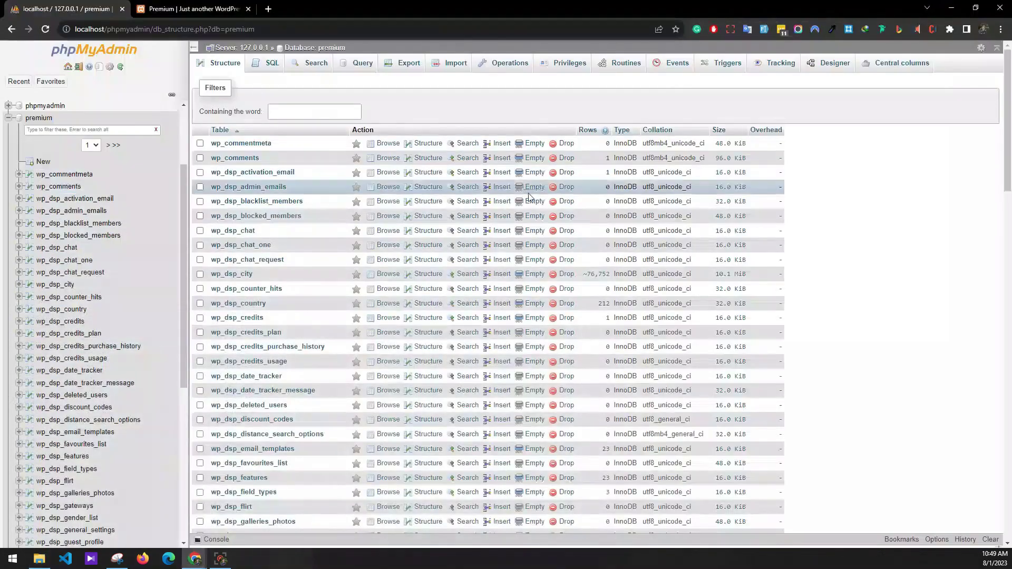
Step: Import fake_id_column.sql from the profiles500 folder into the premium database
{"action": "left_click", "coordinate": [457, 65]}
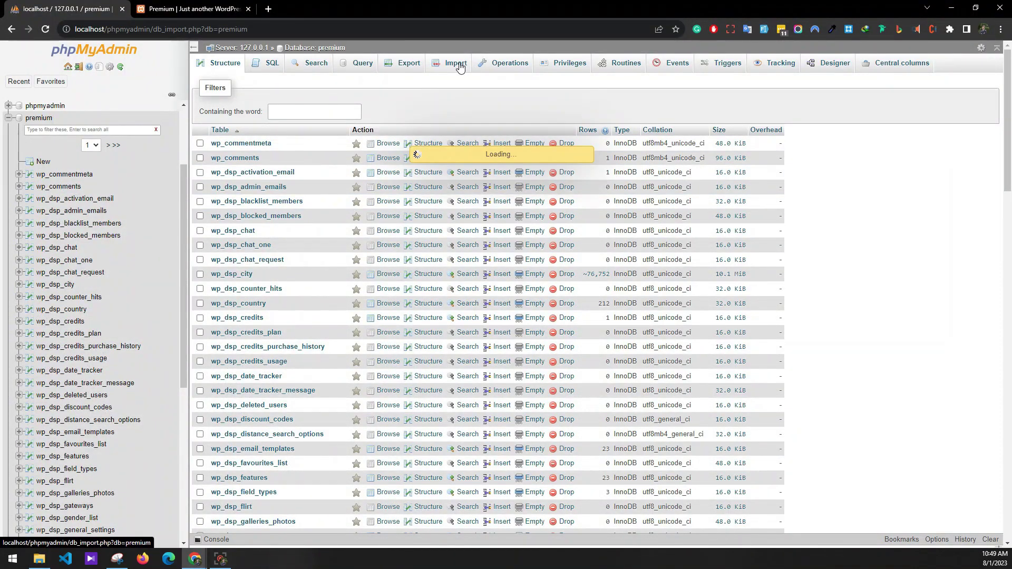
{"action": "left_click", "coordinate": [303, 180]}
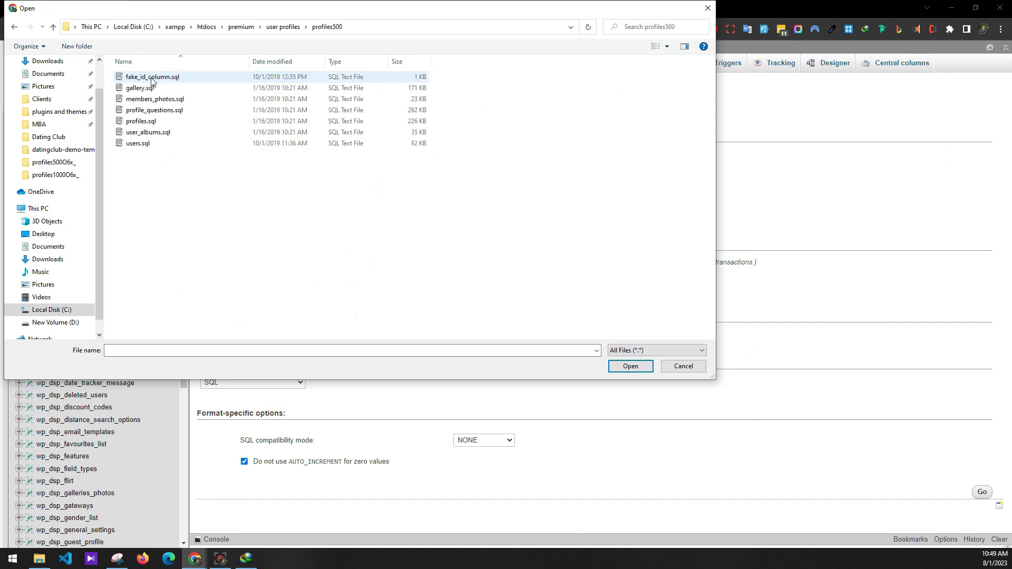
{"action": "double_click", "coordinate": [152, 77]}
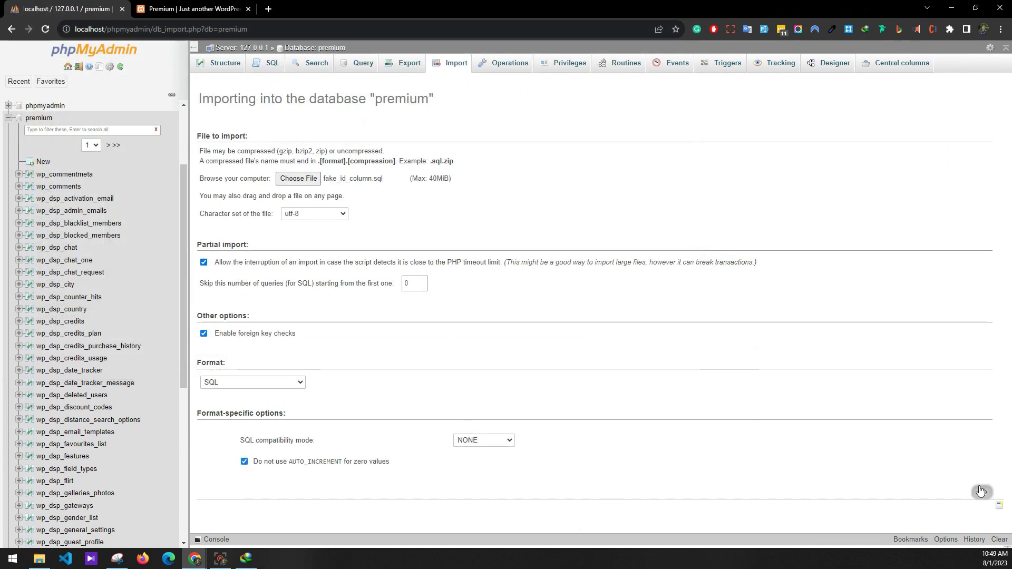
{"action": "left_click", "coordinate": [981, 492]}
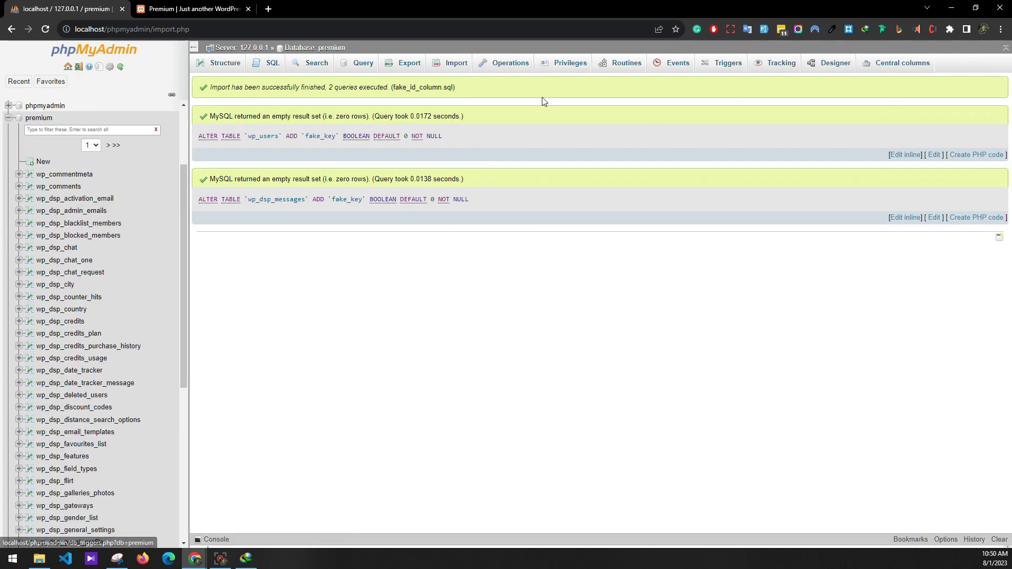
Step: Import gallery.sql from the profiles500 folder into the premium database
{"action": "left_click", "coordinate": [455, 64]}
{"action": "left_click", "coordinate": [296, 178]}
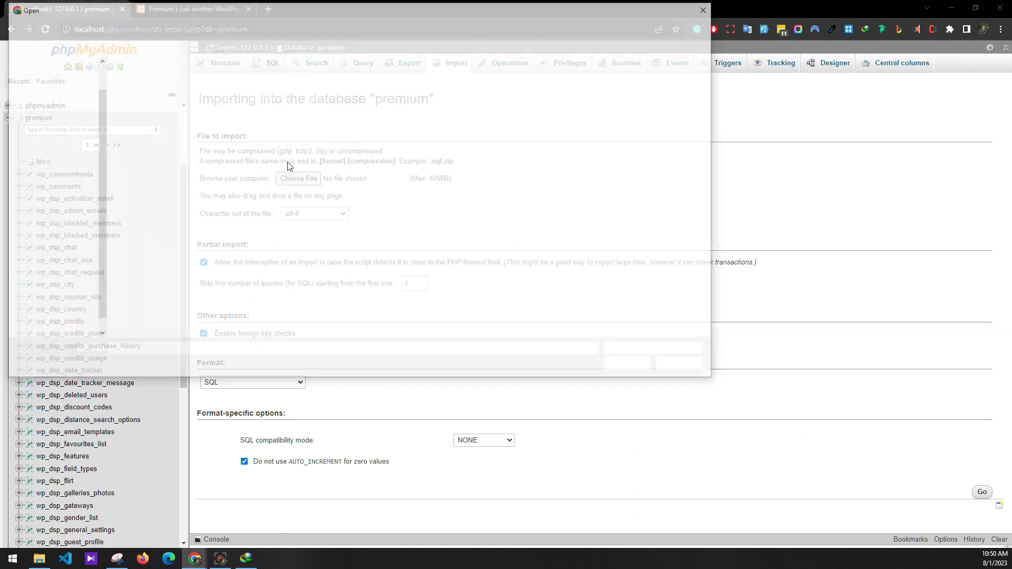
{"action": "double_click", "coordinate": [143, 91]}
{"action": "left_click", "coordinate": [982, 492]}
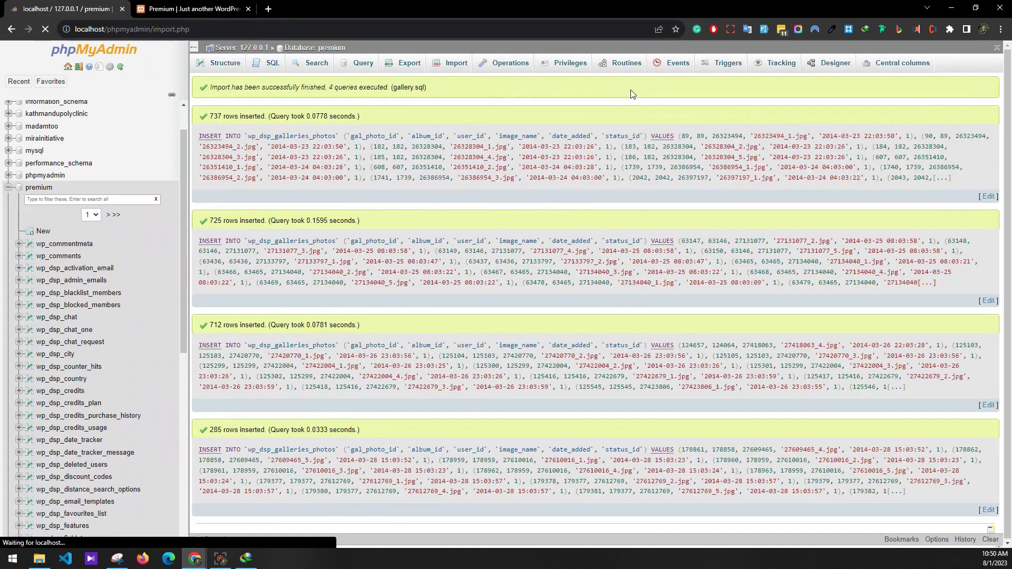
Step: Import members_photos.sql from the profiles500 folder into the premium database
{"action": "left_click", "coordinate": [453, 64]}
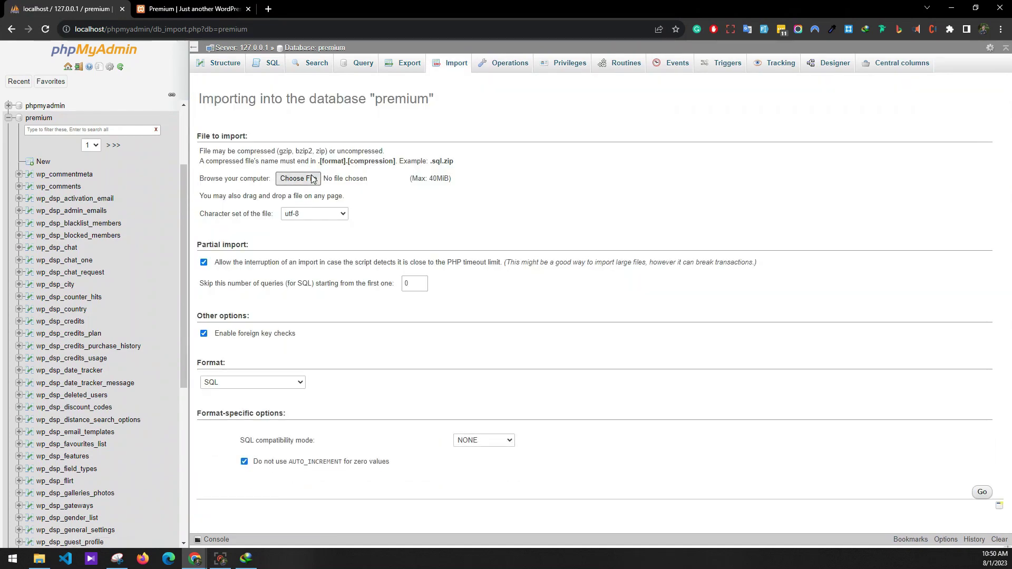
{"action": "left_click", "coordinate": [298, 179]}
{"action": "double_click", "coordinate": [171, 101]}
{"action": "left_click", "coordinate": [982, 493]}
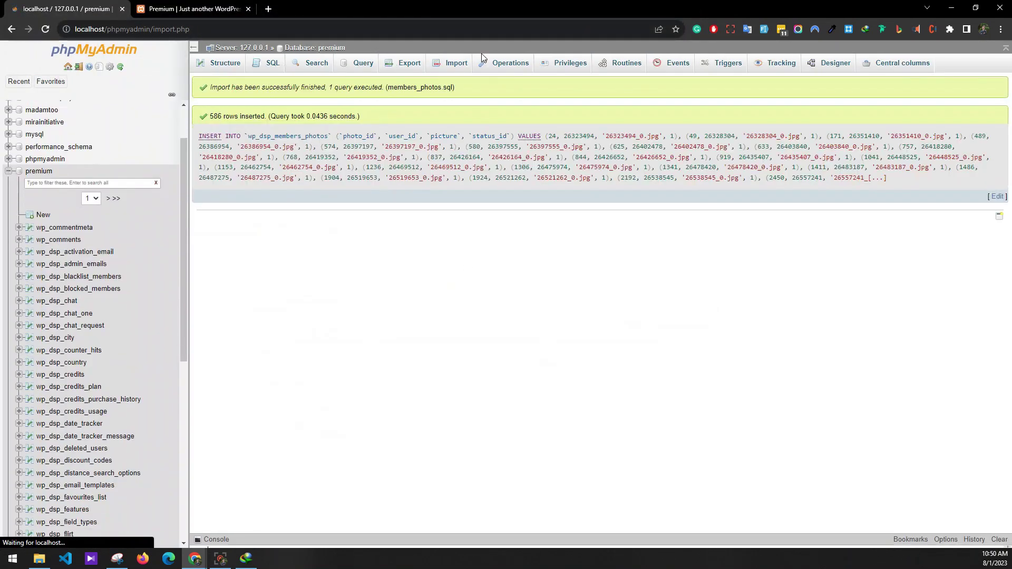
Step: Import profile_questions.sql from the profiles500 folder into the premium database
{"action": "left_click", "coordinate": [455, 64]}
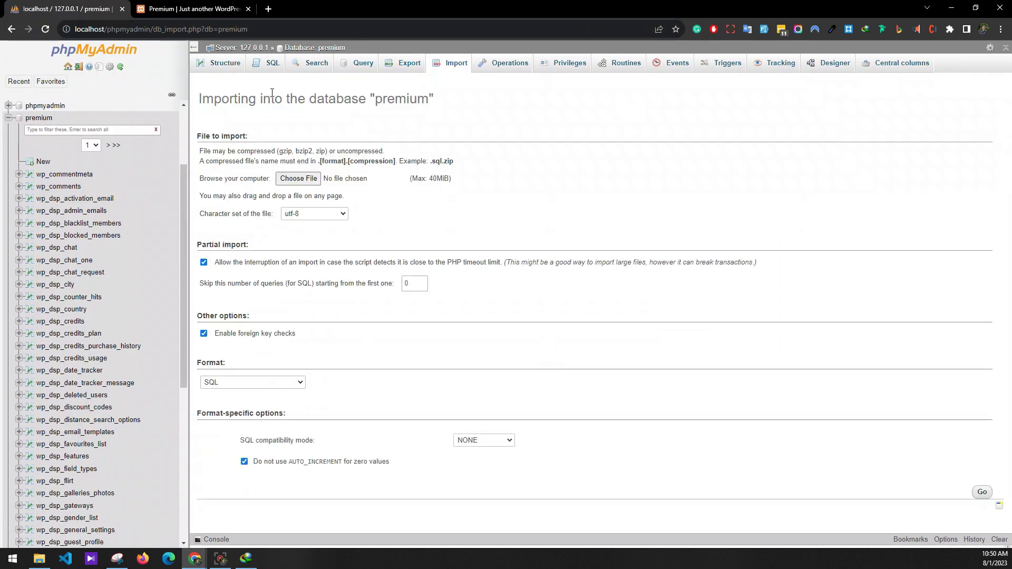
{"action": "left_click", "coordinate": [298, 178]}
{"action": "double_click", "coordinate": [195, 112]}
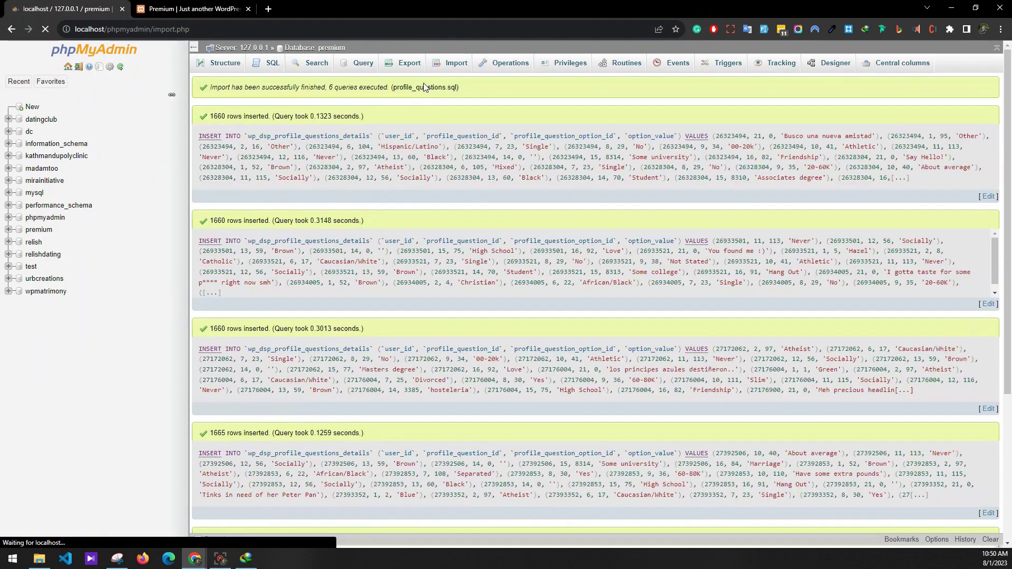
Step: Try to import profiles.sql from the profiles500 folder into the premium database
{"action": "left_click", "coordinate": [452, 63]}
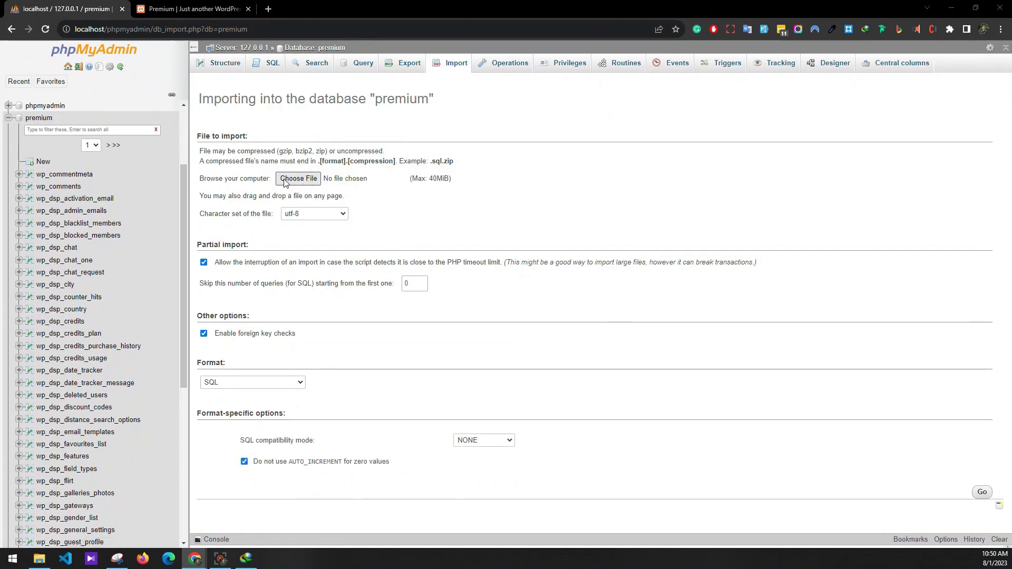
{"action": "left_click", "coordinate": [285, 180]}
{"action": "double_click", "coordinate": [176, 125]}
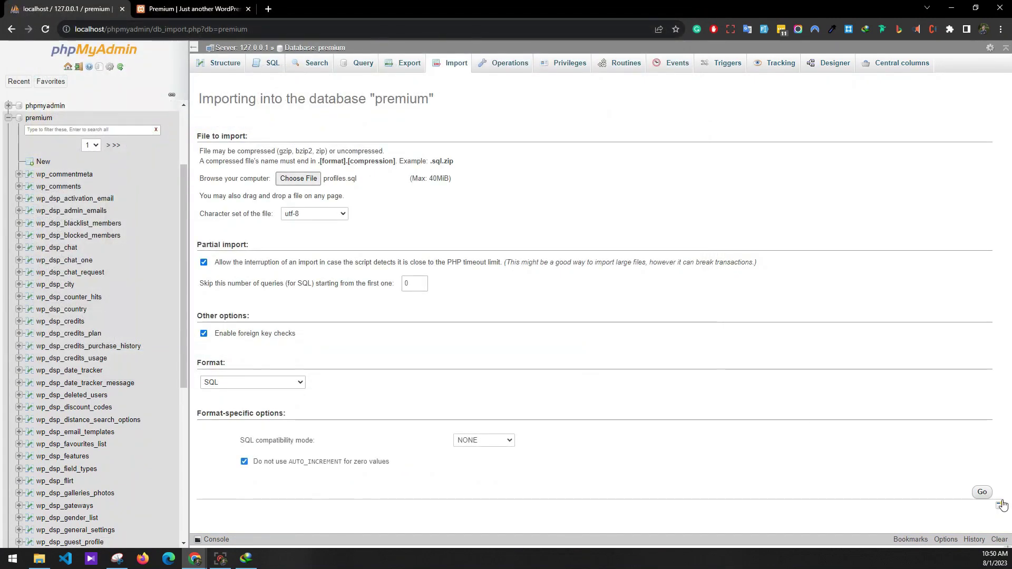
{"action": "left_click", "coordinate": [982, 493]}
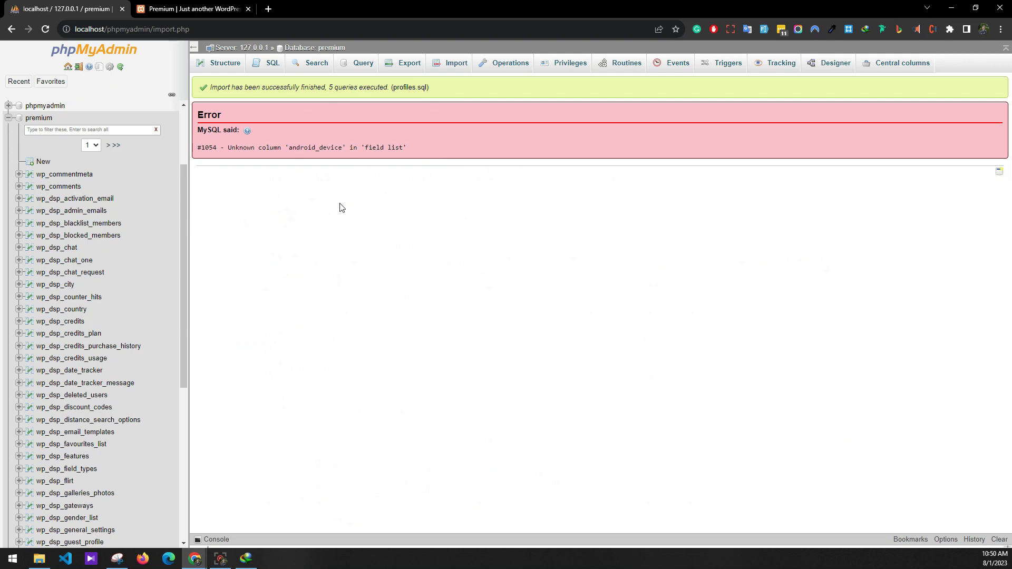
Step: Open the structure of the wp_dsp_user_profiles table and start adding two columns after make_private_profile
{"action": "left_click", "coordinate": [299, 48]}
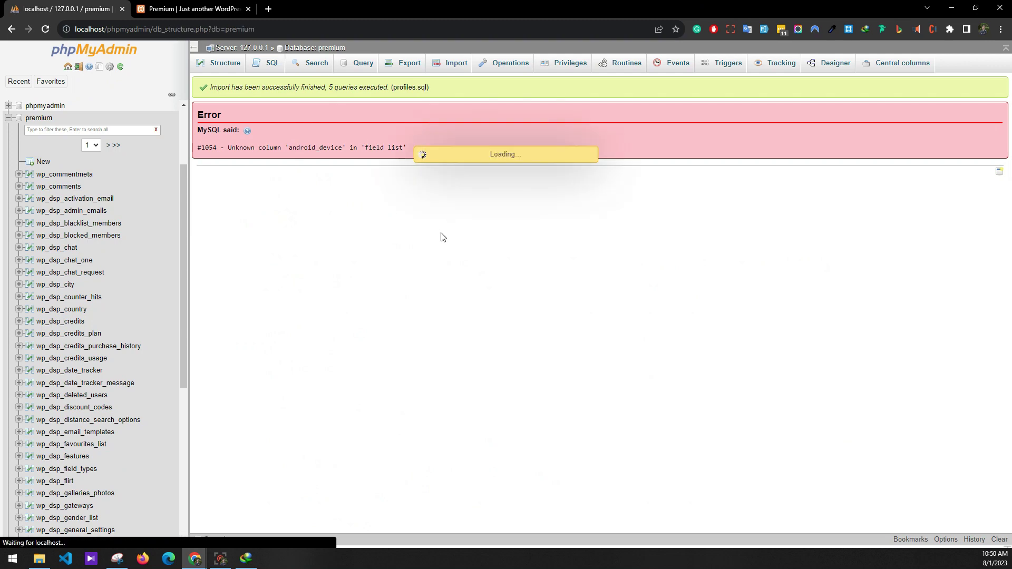
{"action": "scroll", "coordinate": [270, 269], "scroll_direction": "down", "scroll_amount": 15}
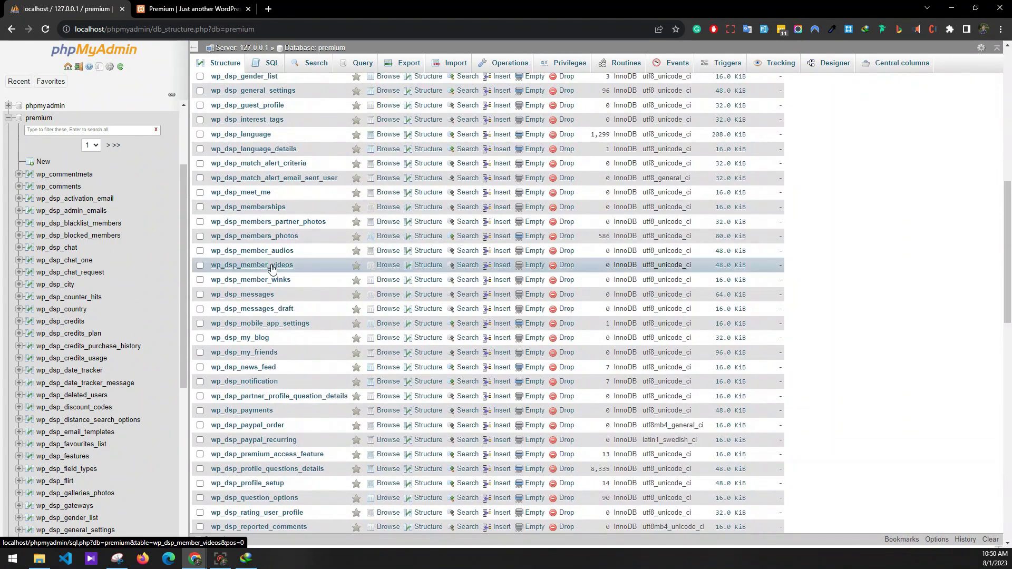
{"action": "scroll", "coordinate": [250, 316], "scroll_direction": "down", "scroll_amount": 7}
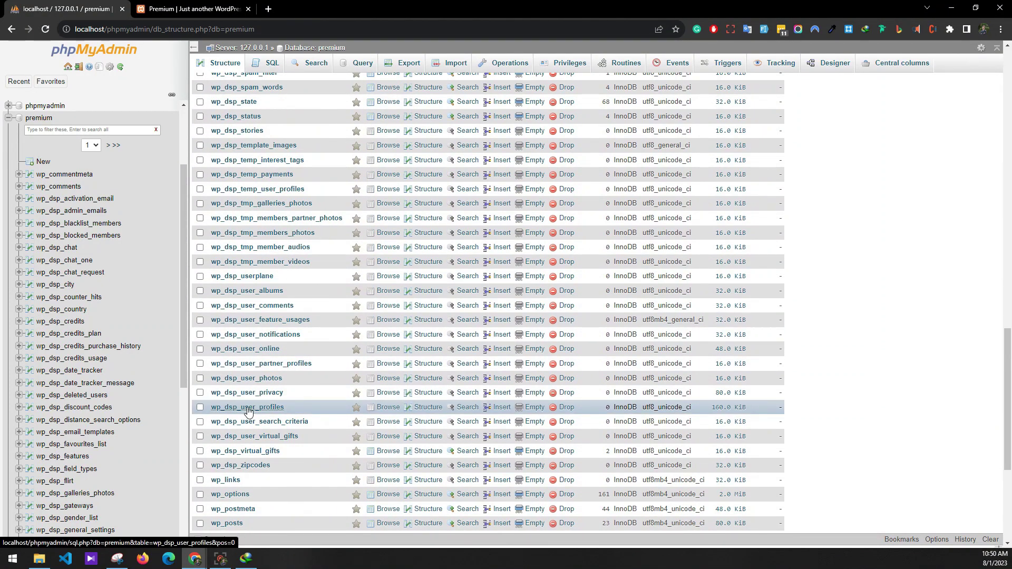
{"action": "left_click", "coordinate": [248, 409]}
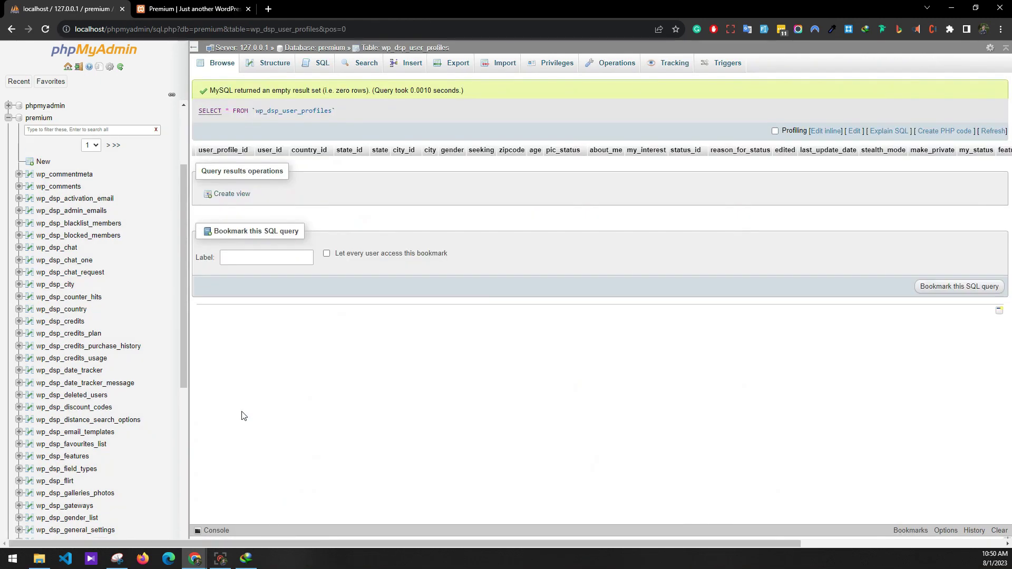
{"action": "left_click", "coordinate": [264, 68]}
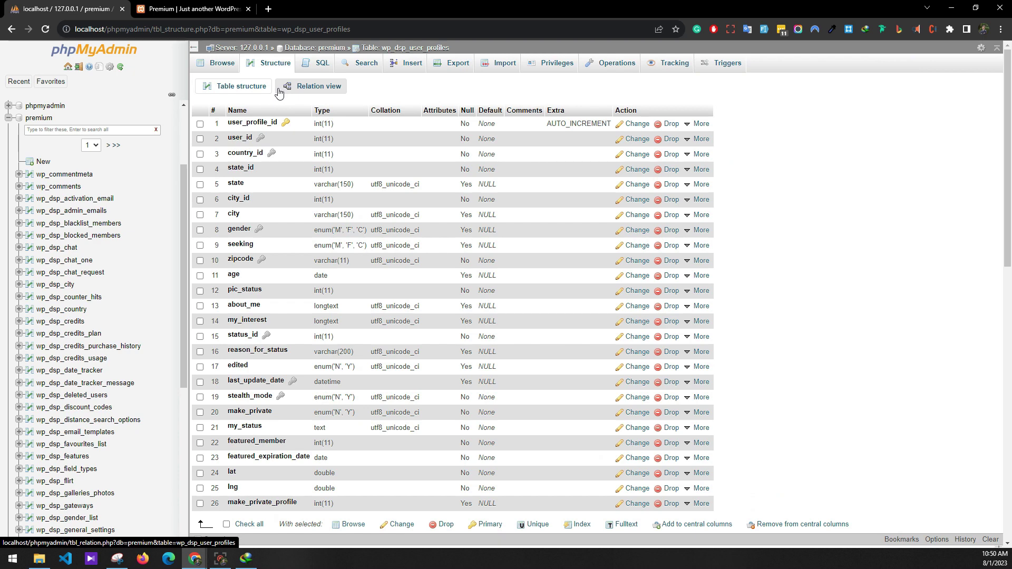
{"action": "scroll", "coordinate": [262, 317], "scroll_direction": "down", "scroll_amount": 3}
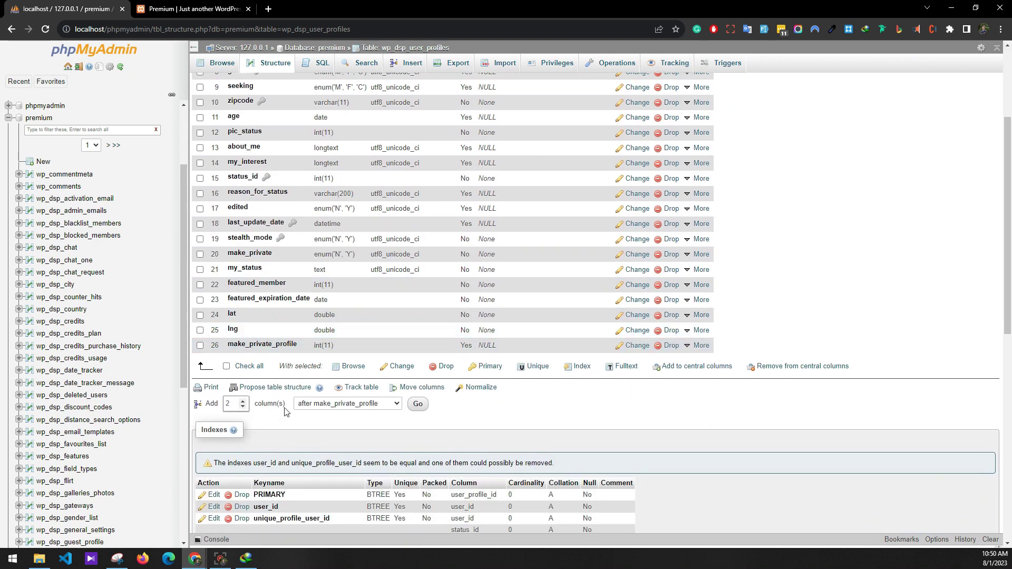
{"action": "left_click", "coordinate": [415, 406]}
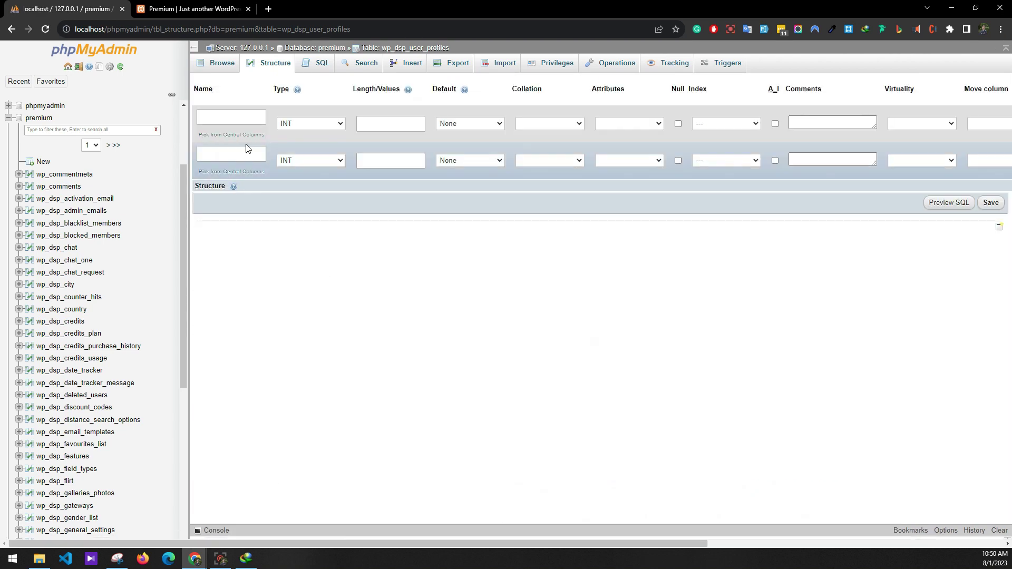
Step: Define the first new column as android_device with type VARCHAR and length 50
{"action": "left_click", "coordinate": [232, 117]}
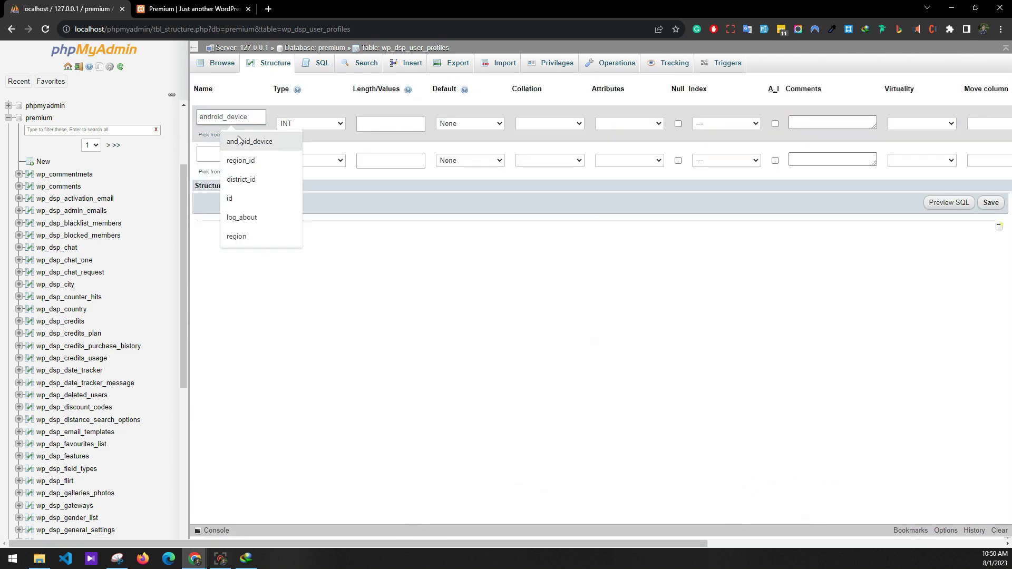
{"action": "left_click", "coordinate": [239, 138]}
{"action": "left_click", "coordinate": [293, 127]}
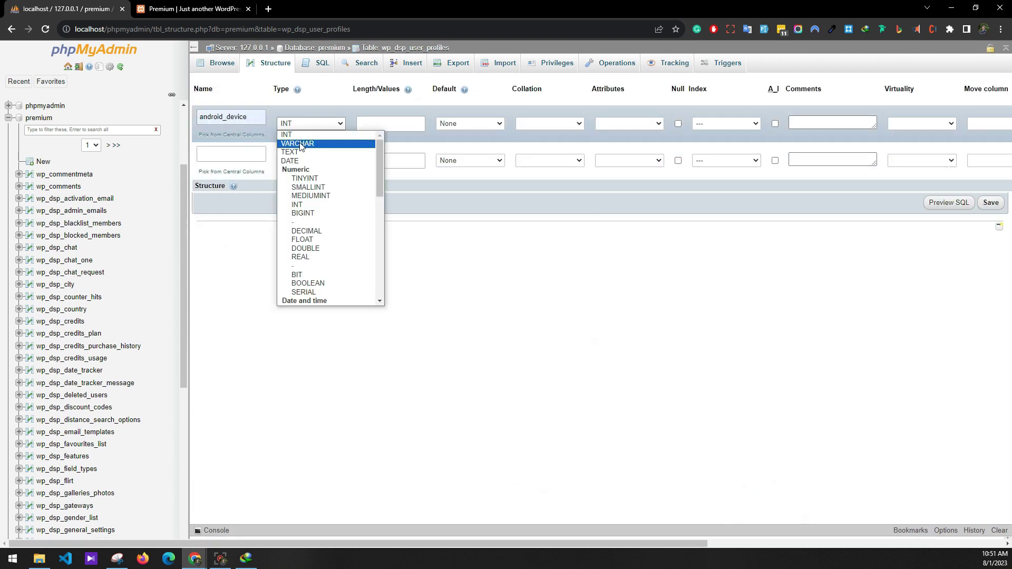
{"action": "left_click", "coordinate": [301, 144]}
{"action": "left_click", "coordinate": [391, 123]}
{"action": "left_click", "coordinate": [404, 147]}
Step: Define the second new column as ios_device with type VARCHAR and save both columns to the table
{"action": "left_click", "coordinate": [248, 154]}
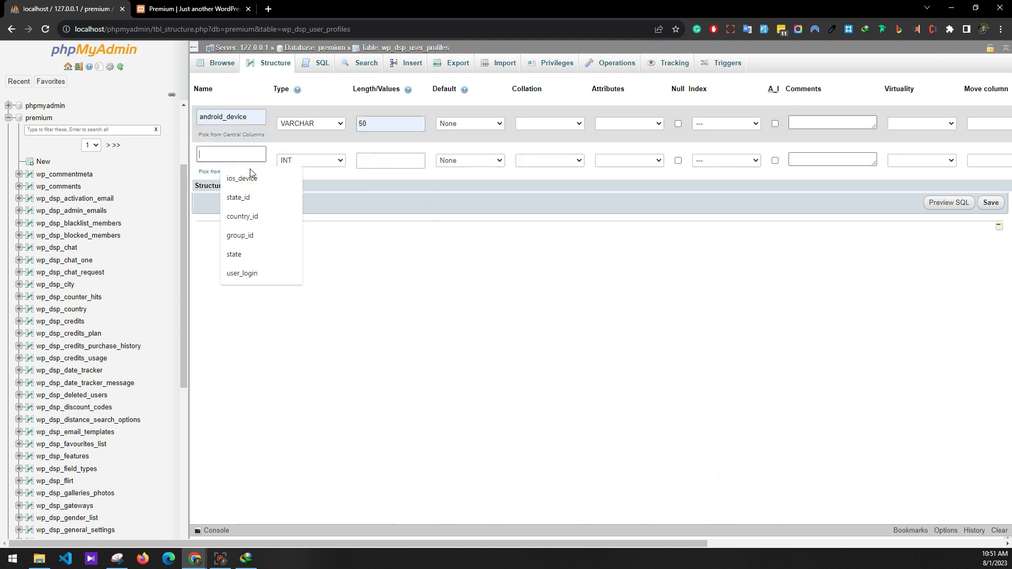
{"action": "left_click", "coordinate": [242, 178]}
{"action": "left_click", "coordinate": [306, 160]}
{"action": "left_click", "coordinate": [305, 181]}
{"action": "left_click", "coordinate": [379, 157]}
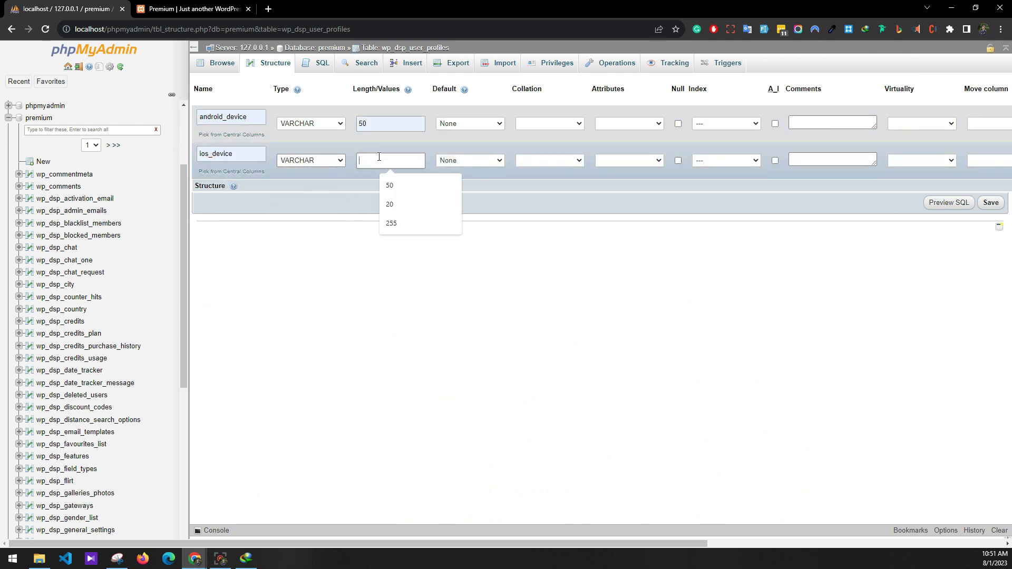
{"action": "left_click", "coordinate": [991, 203]}
Step: Import profiles.sql from the profiles500 folder into the premium database again
{"action": "left_click", "coordinate": [316, 48]}
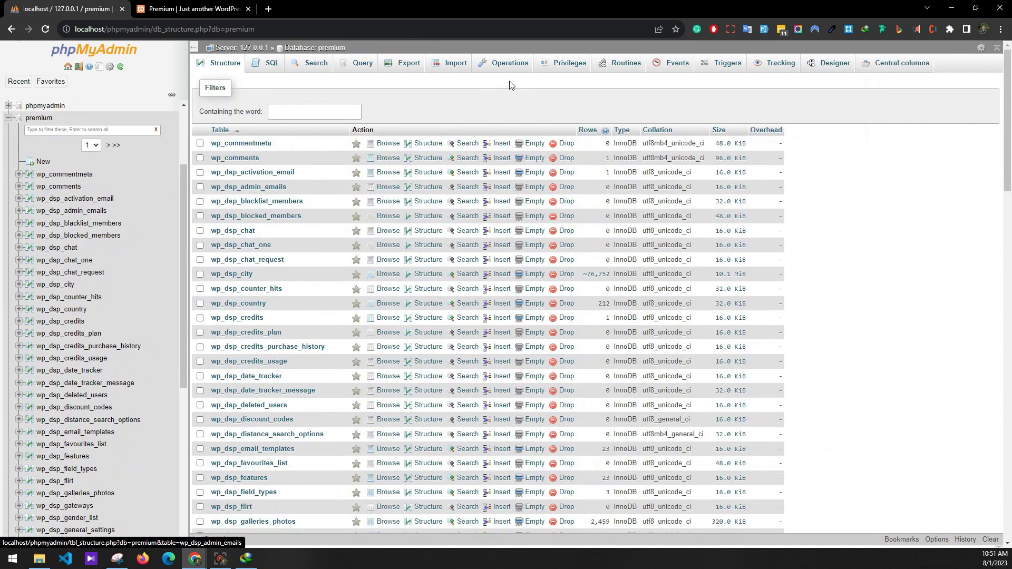
{"action": "left_click", "coordinate": [455, 63]}
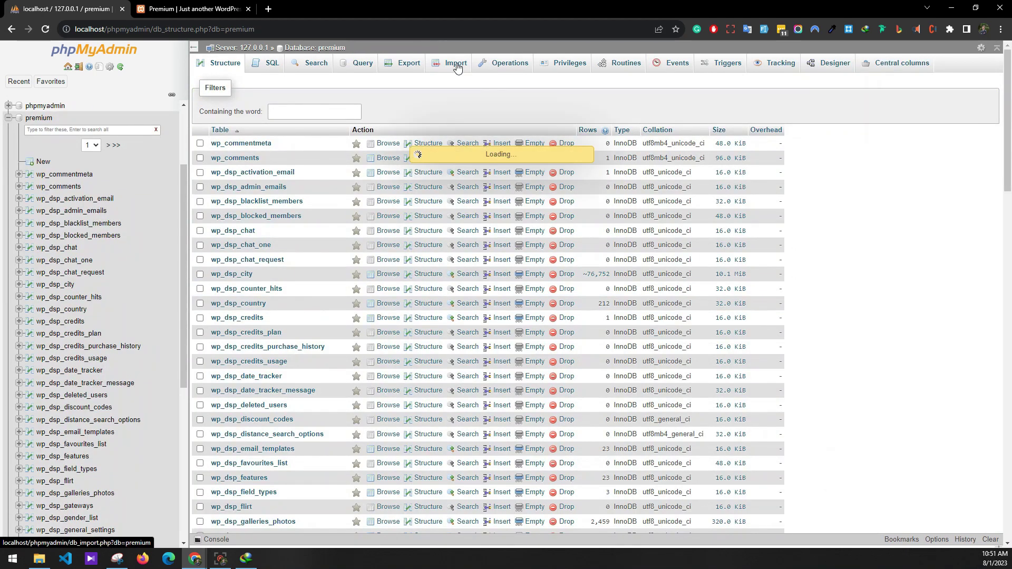
{"action": "left_click", "coordinate": [310, 182]}
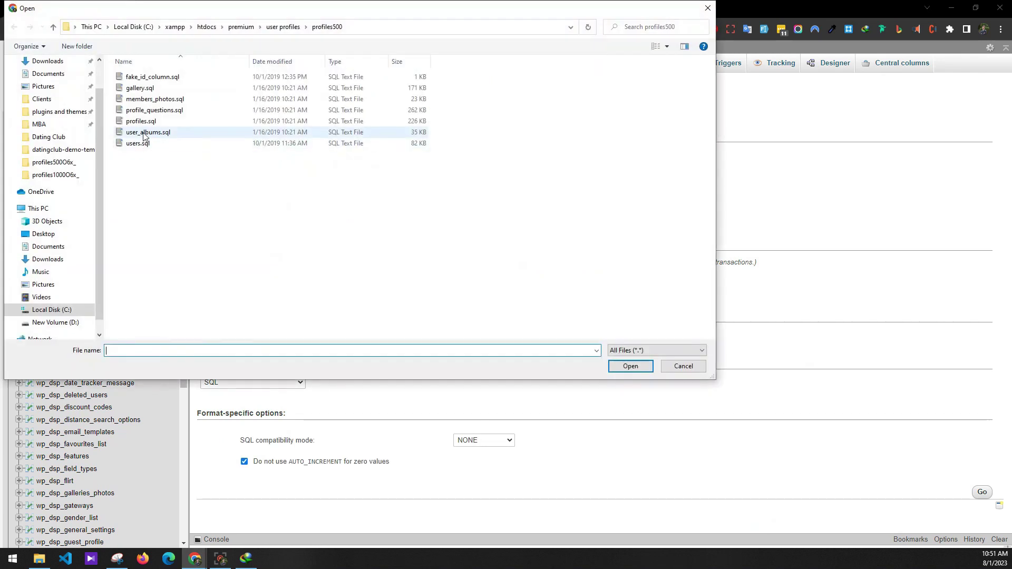
{"action": "double_click", "coordinate": [145, 120]}
{"action": "left_click", "coordinate": [986, 493]}
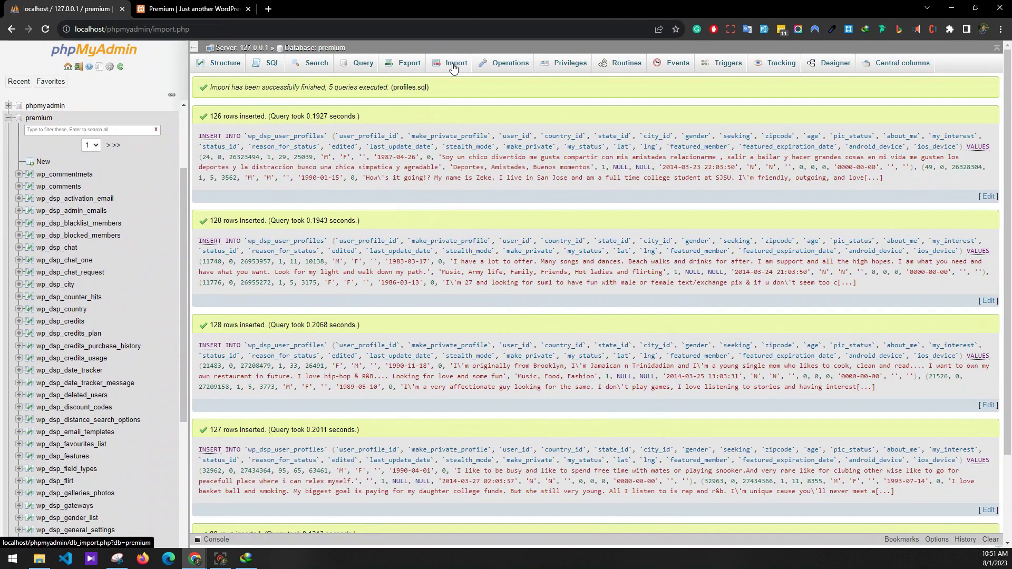
Step: Import user_albums.sql from the profiles500 folder into the premium database
{"action": "left_click", "coordinate": [453, 67]}
{"action": "left_click", "coordinate": [299, 179]}
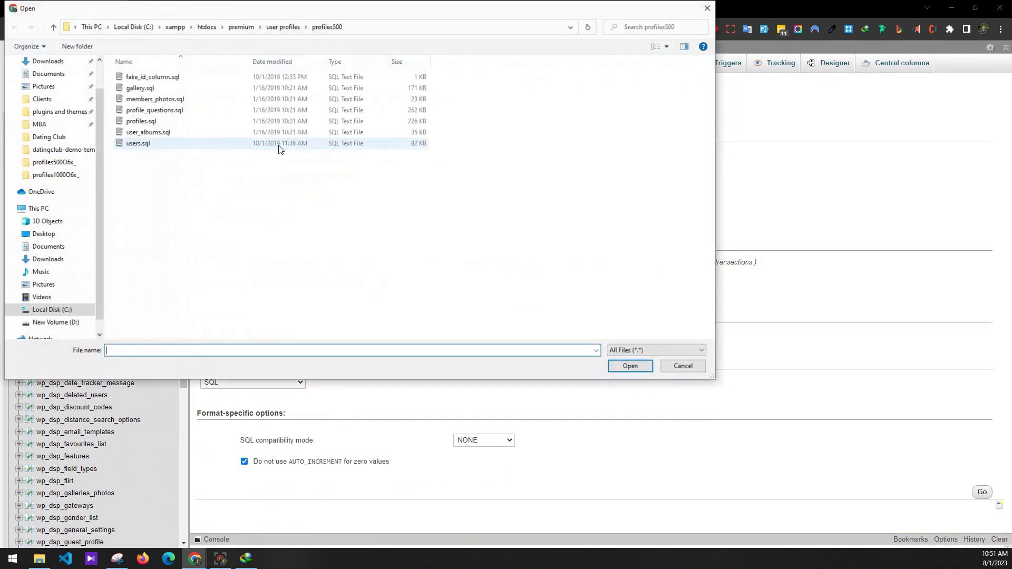
{"action": "double_click", "coordinate": [199, 133]}
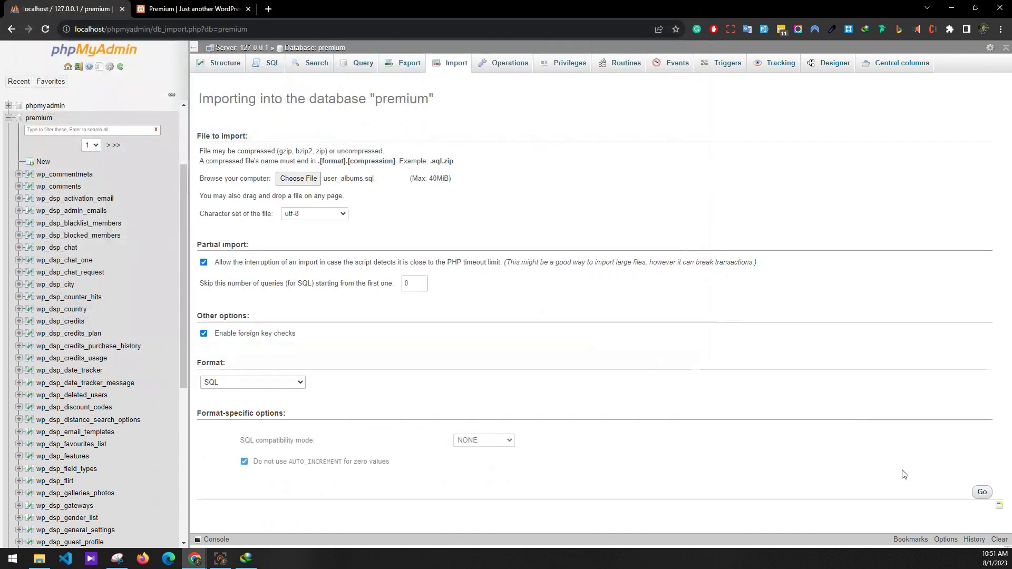
{"action": "left_click", "coordinate": [981, 492]}
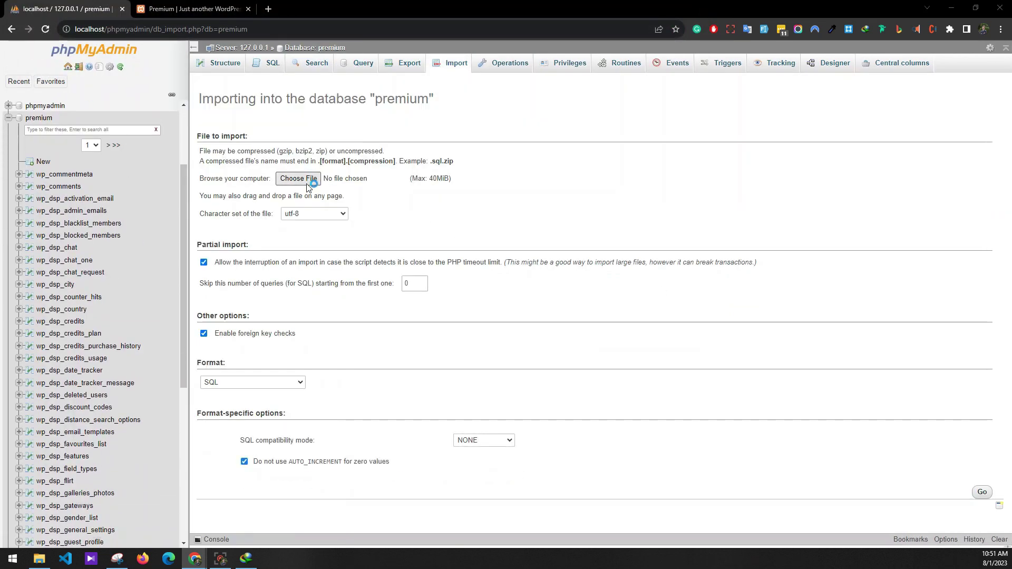
Step: Import users.sql from the profiles500 folder into the premium database and take a look at the dating site's home page
{"action": "left_click", "coordinate": [312, 179]}
{"action": "left_click", "coordinate": [132, 145]}
{"action": "double_click", "coordinate": [132, 145]}
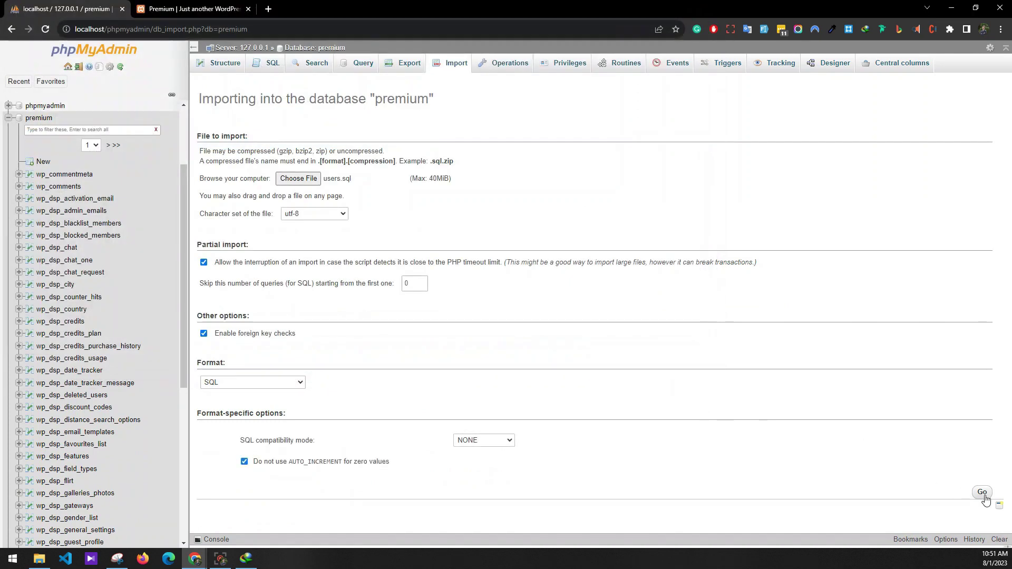
{"action": "left_click", "coordinate": [981, 493]}
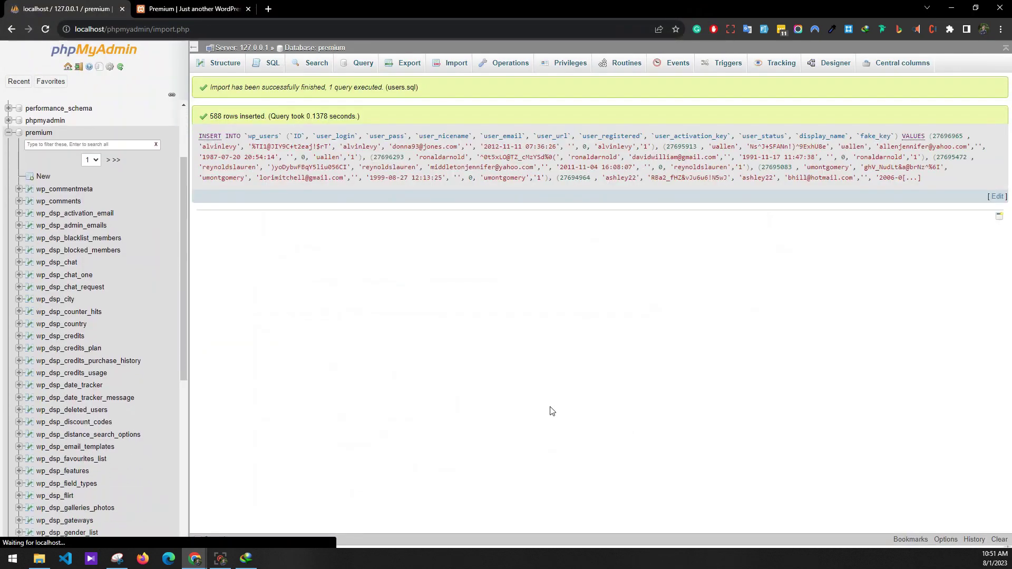
{"action": "left_click", "coordinate": [218, 11]}
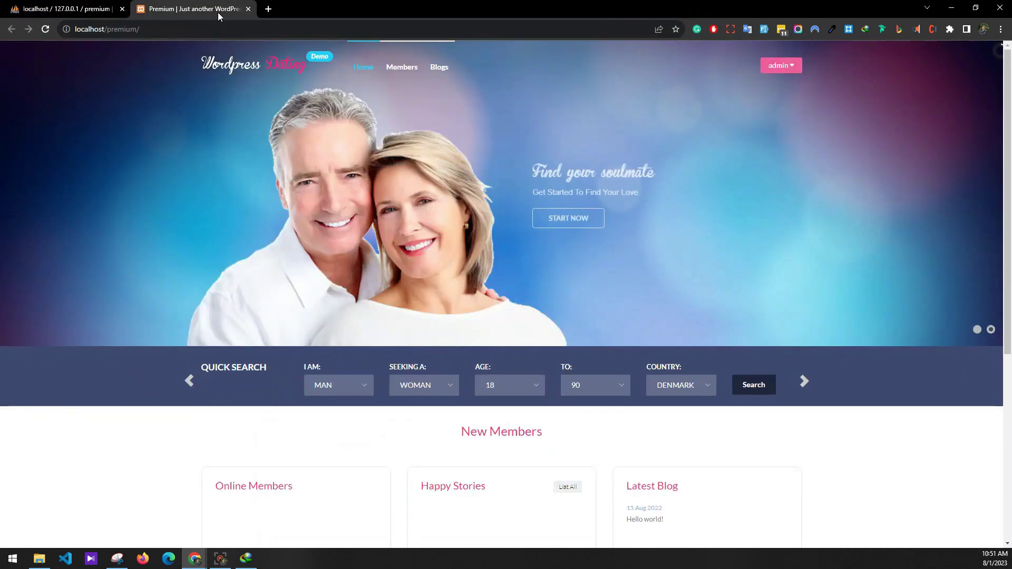
{"action": "left_click", "coordinate": [93, 5]}
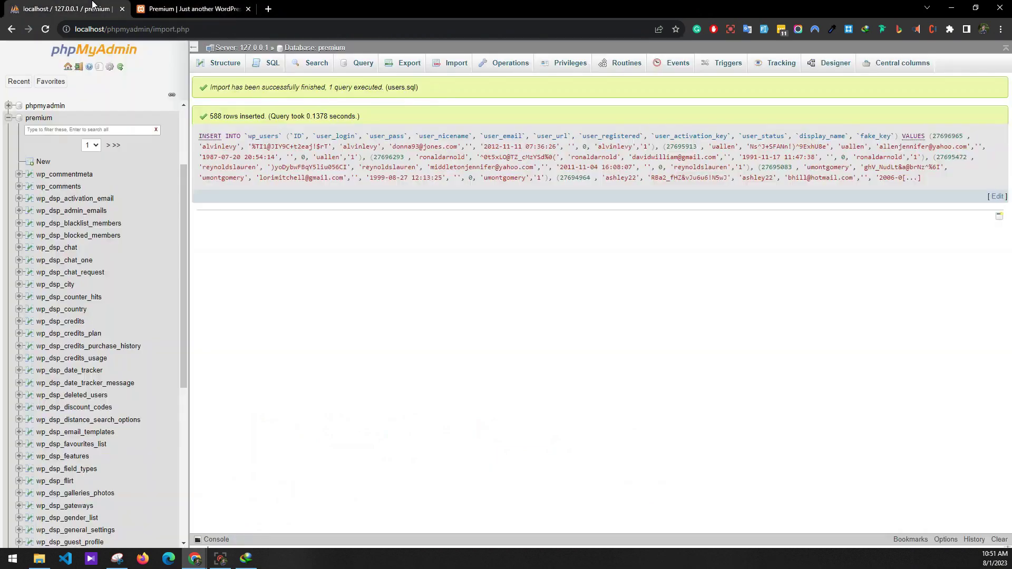
Step: In File Explorer, copy userphotos500.zip from the user profiles folder into premium's wp-content/uploads/dsp_media folder
{"action": "left_click", "coordinate": [40, 558]}
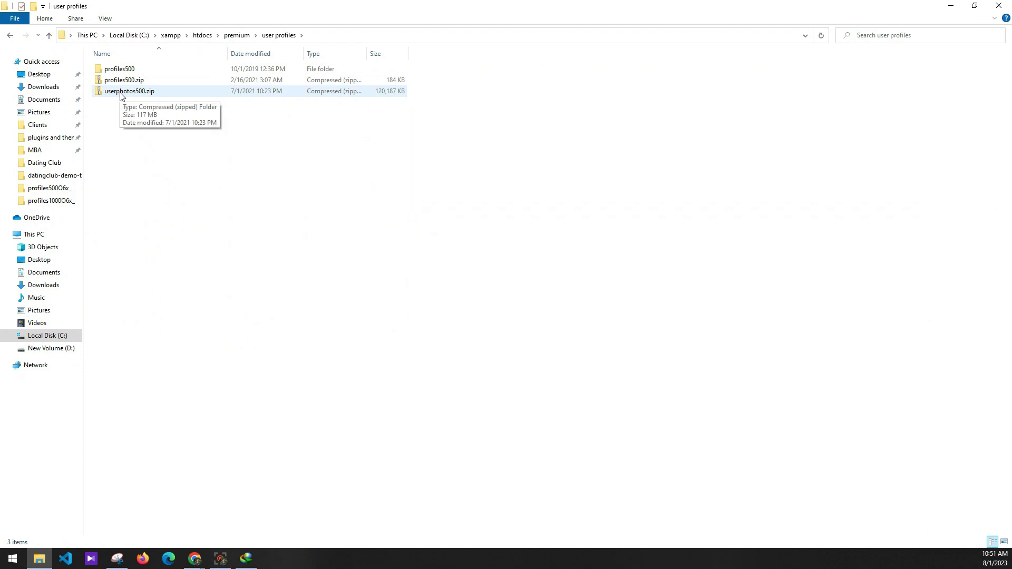
{"action": "left_click", "coordinate": [119, 92]}
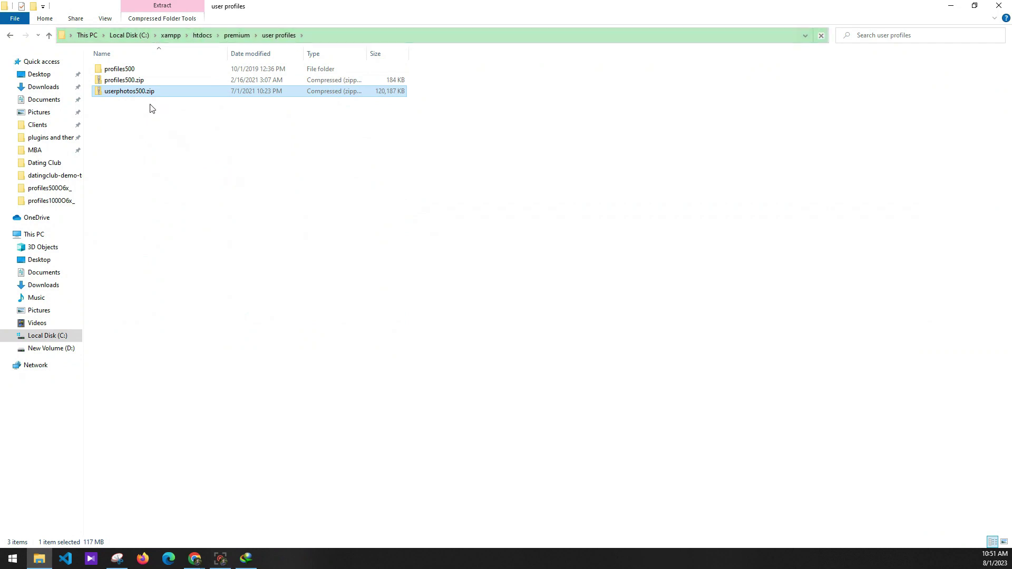
{"action": "right_click", "coordinate": [136, 95]}
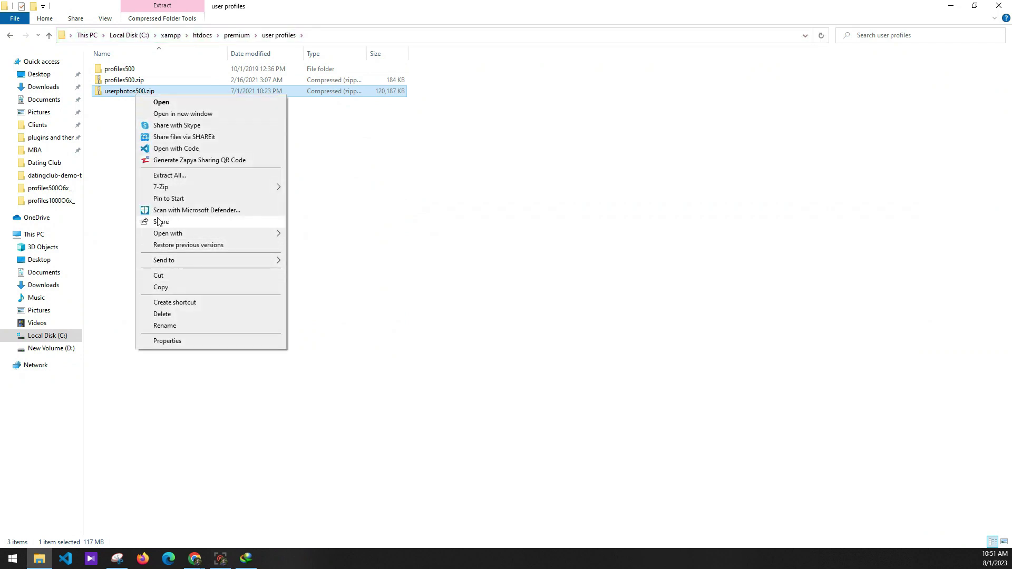
{"action": "left_click", "coordinate": [171, 287]}
{"action": "key", "text": "BackSpace"}
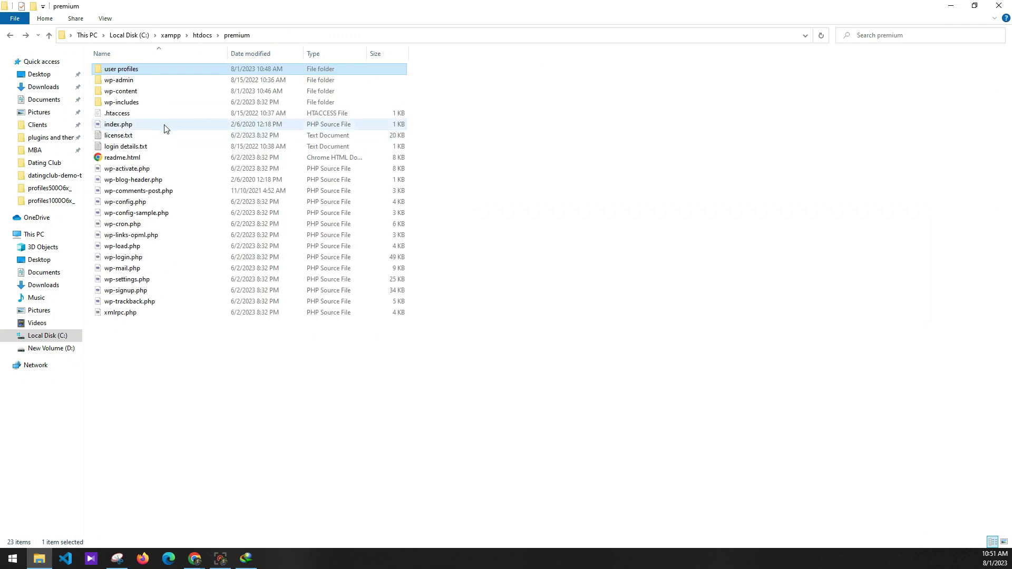
{"action": "double_click", "coordinate": [133, 93]}
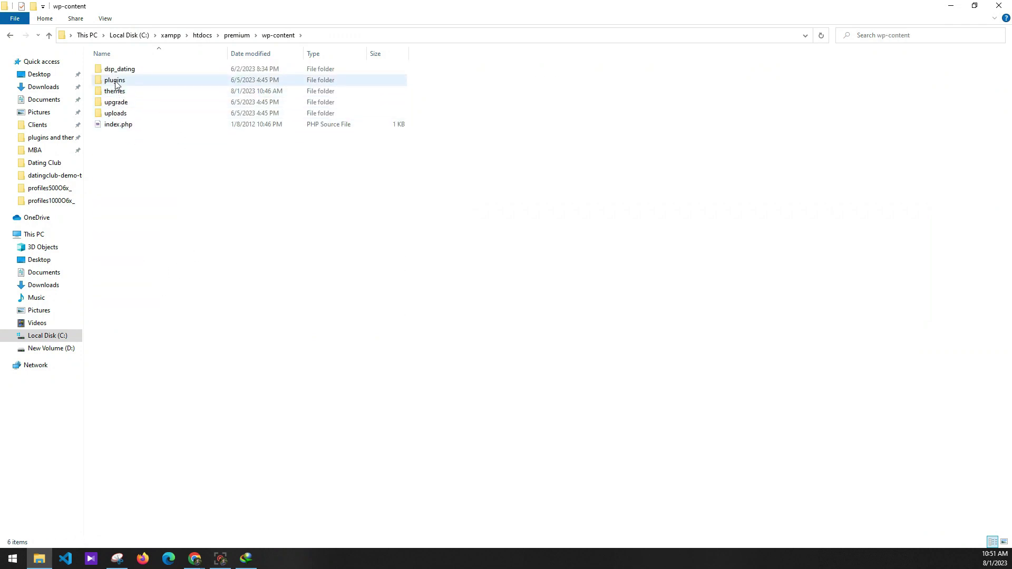
{"action": "double_click", "coordinate": [116, 112]}
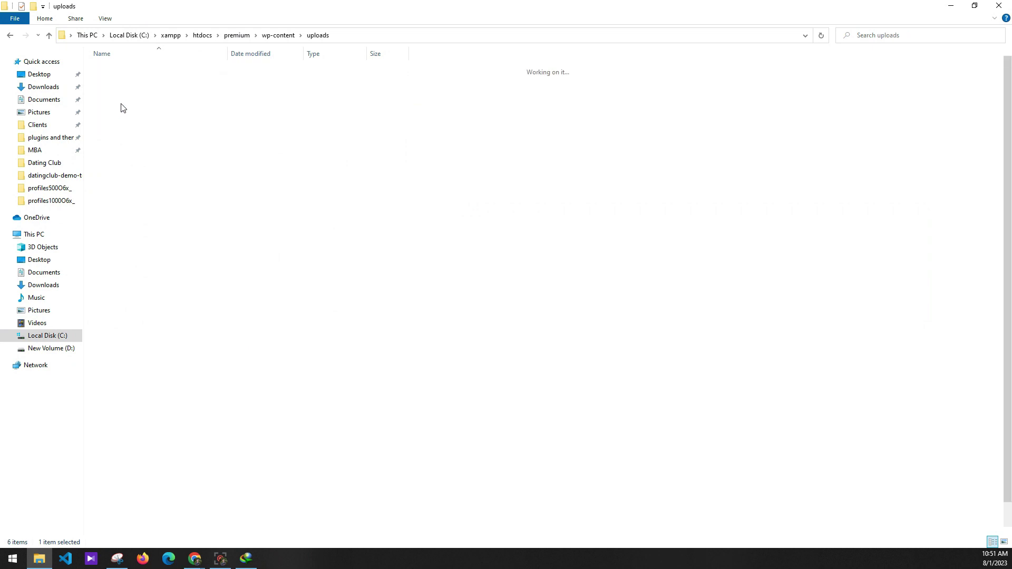
{"action": "double_click", "coordinate": [232, 82]}
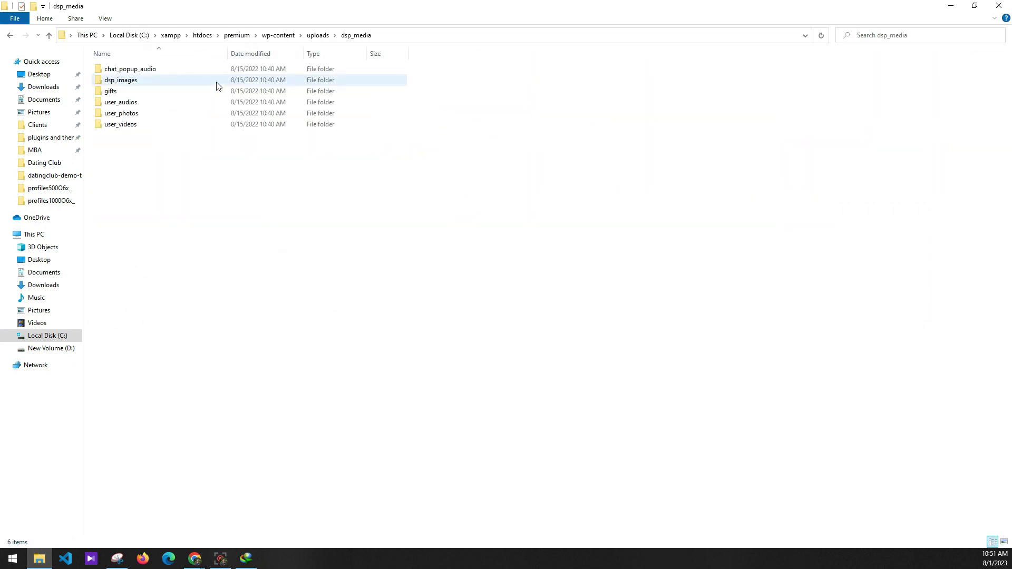
{"action": "right_click", "coordinate": [140, 167]}
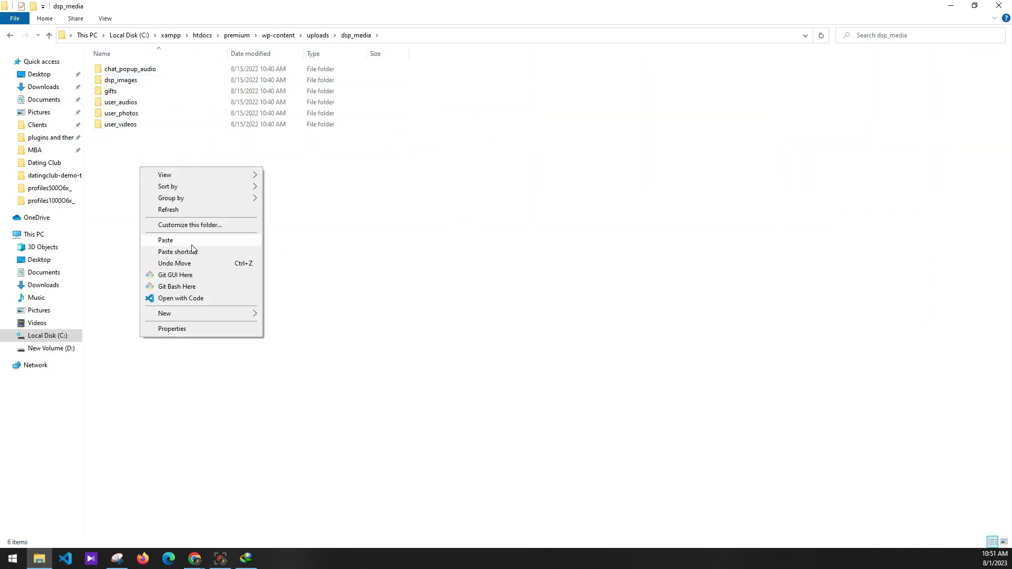
{"action": "left_click", "coordinate": [192, 244]}
Step: Rename the existing user_photos folder in dsp_media as user_photosOLD
{"action": "right_click", "coordinate": [132, 147]}
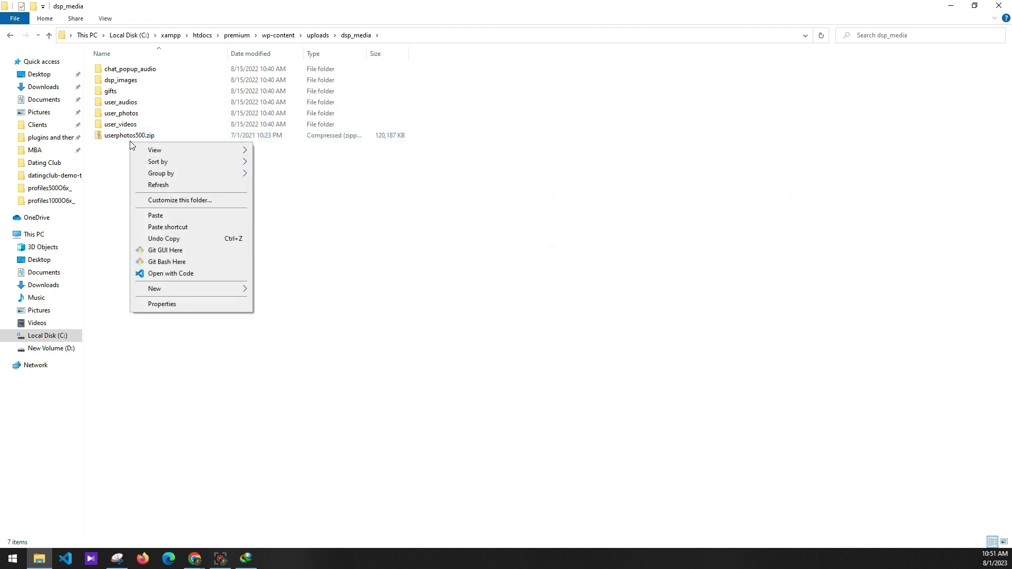
{"action": "right_click", "coordinate": [117, 113]}
{"action": "left_click", "coordinate": [146, 364]}
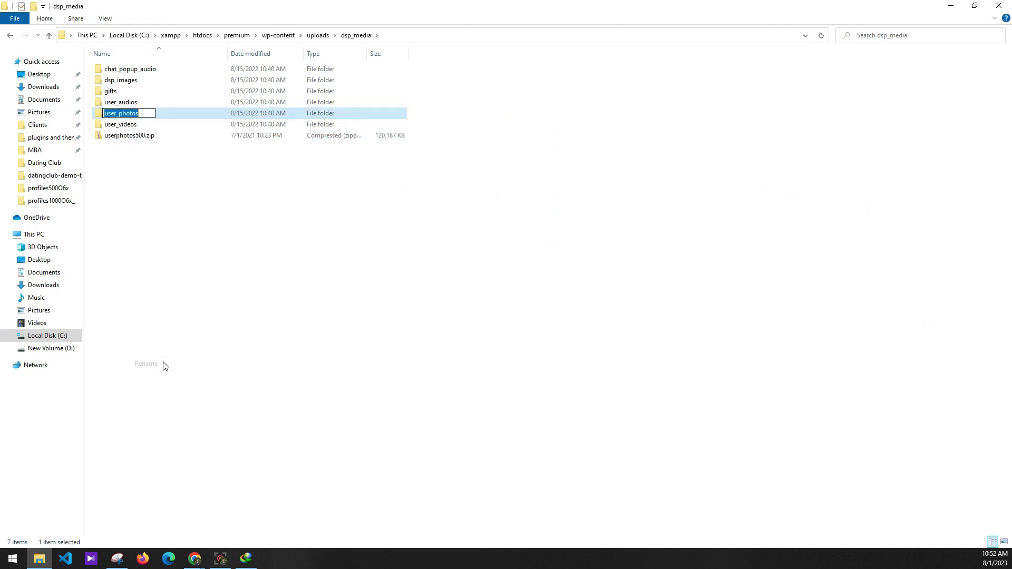
{"action": "key", "text": "End"}
{"action": "type", "text": "OLD"}
{"action": "key", "text": "Return"}
Step: Extract userphotos500.zip with 7-Zip into a userphotos500 folder inside dsp_media
{"action": "right_click", "coordinate": [127, 135]}
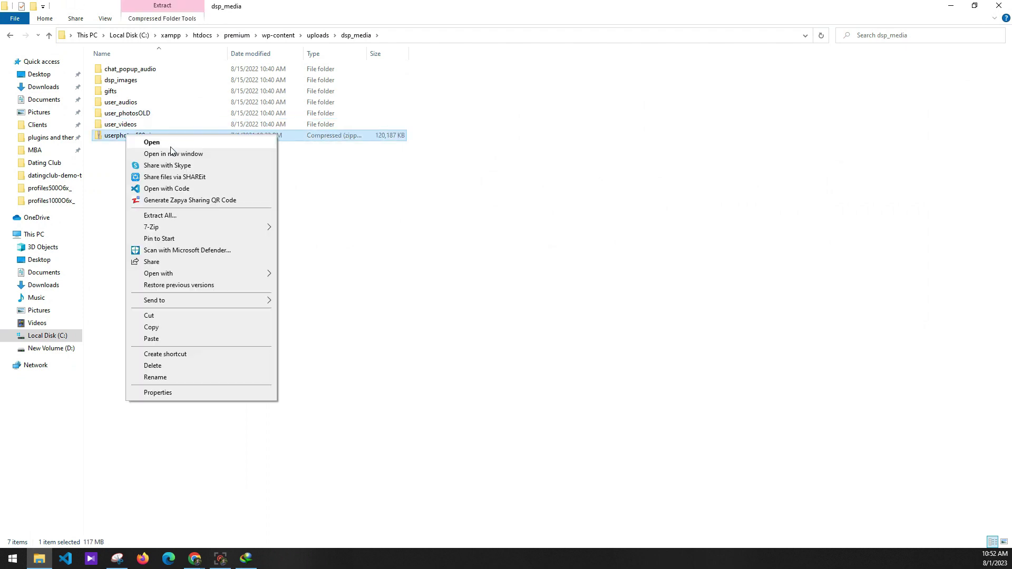
{"action": "mouse_move", "coordinate": [210, 226]}
{"action": "left_click", "coordinate": [332, 264]}
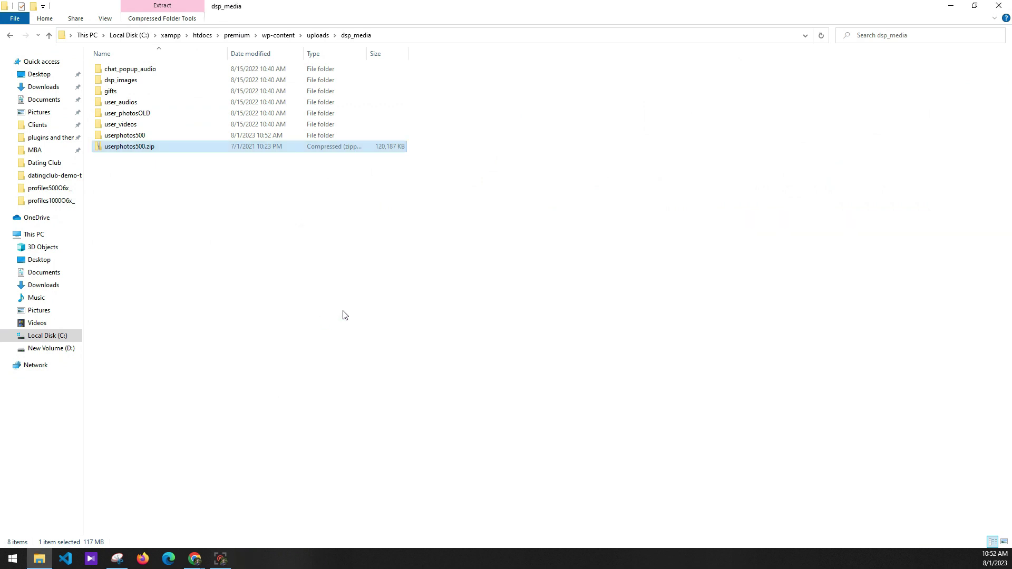
Step: Move the user_photos folder out of the extracted userphotos500 folder up into dsp_media
{"action": "double_click", "coordinate": [119, 135]}
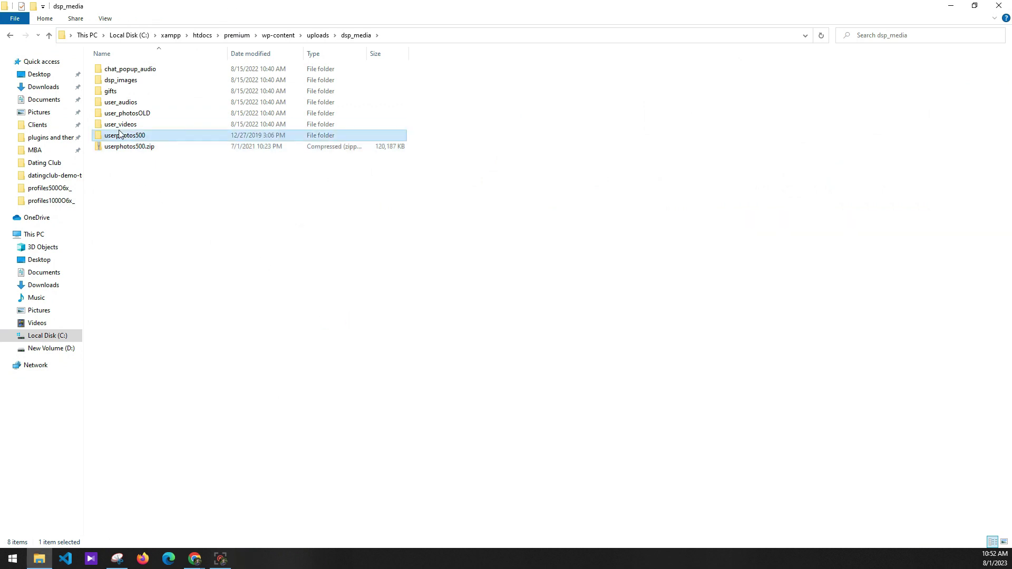
{"action": "left_click", "coordinate": [116, 71]}
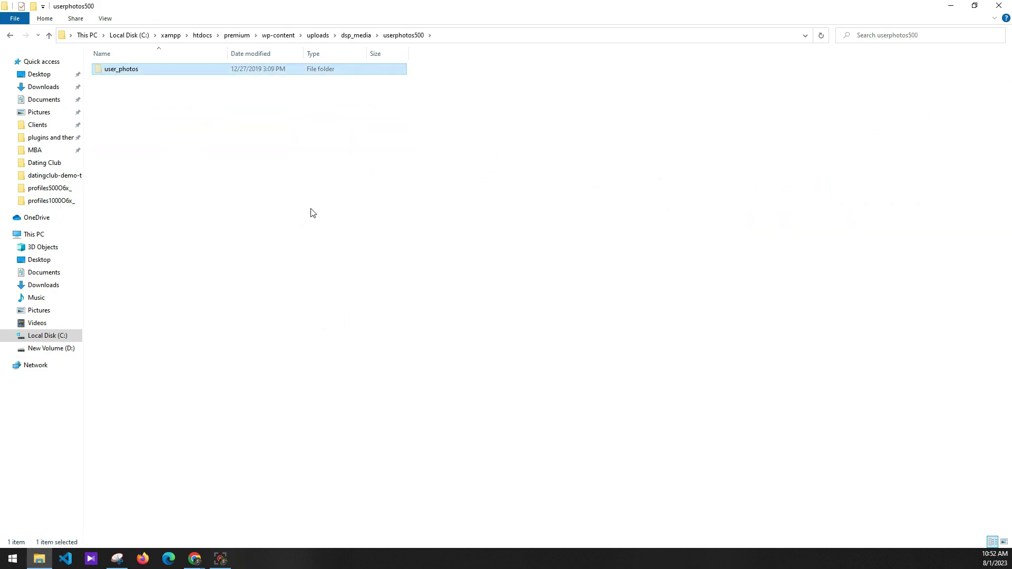
{"action": "key", "text": "alt+Left"}
{"action": "key", "text": "Up"}
{"action": "key", "text": "Up"}
{"action": "key", "text": "Up"}
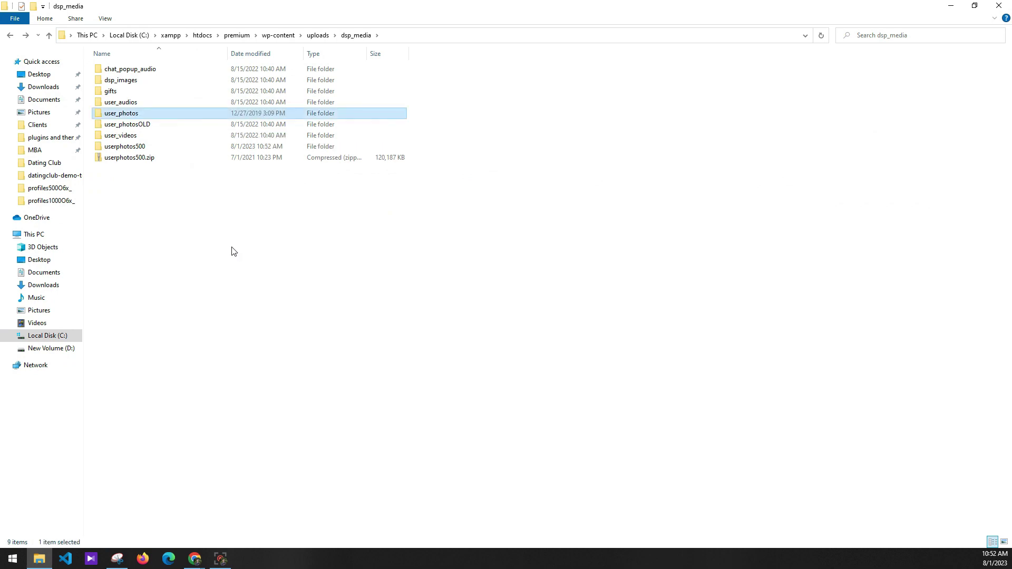
{"action": "left_click", "coordinate": [234, 251]}
Step: Switch to Chrome, reload the Premium dating site's home page and examine its New Members section
{"action": "left_click", "coordinate": [951, 6]}
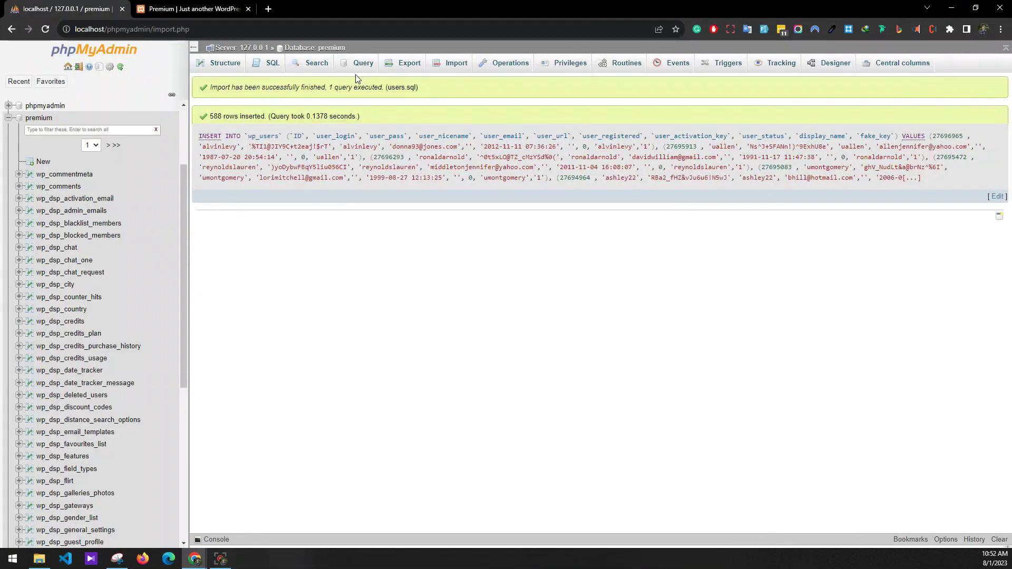
{"action": "left_click", "coordinate": [195, 8]}
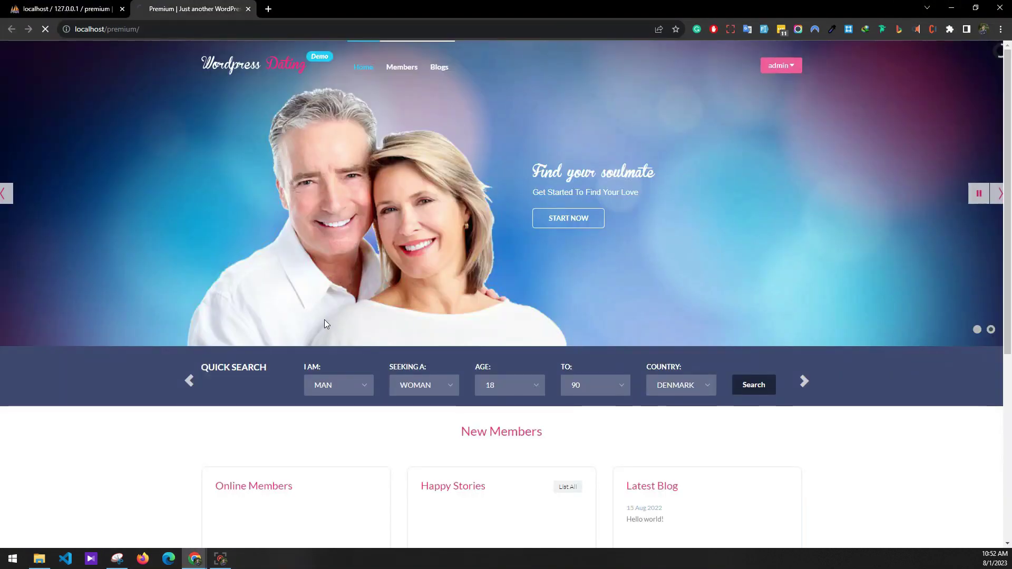
{"action": "key", "text": "F5"}
{"action": "scroll", "coordinate": [297, 277], "scroll_direction": "down", "scroll_amount": 1}
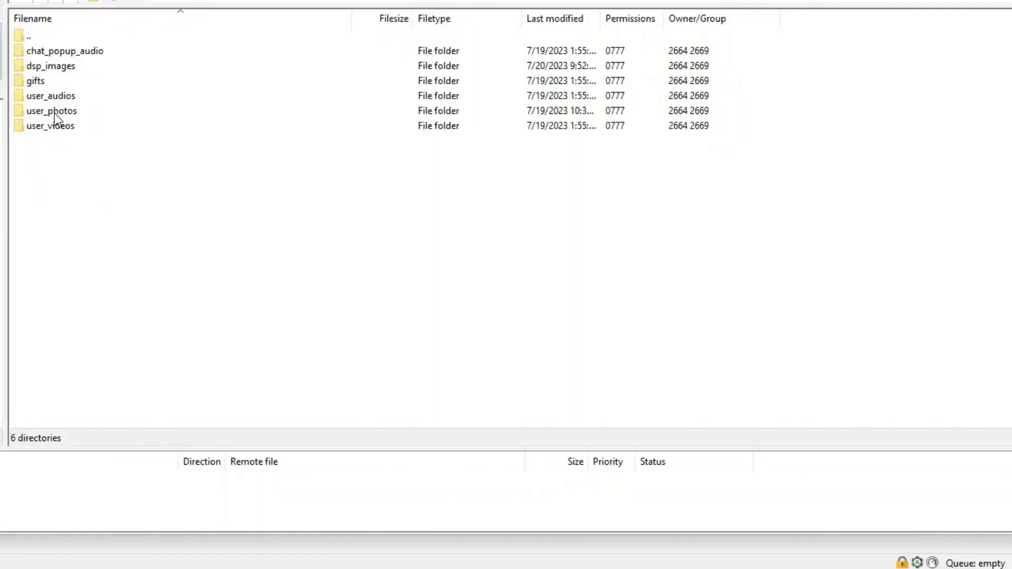
Step: In the FTP client, set the file permissions of the remote user_photos directory to recurse into subdirectories, covering all files and directories
{"action": "right_click", "coordinate": [55, 113]}
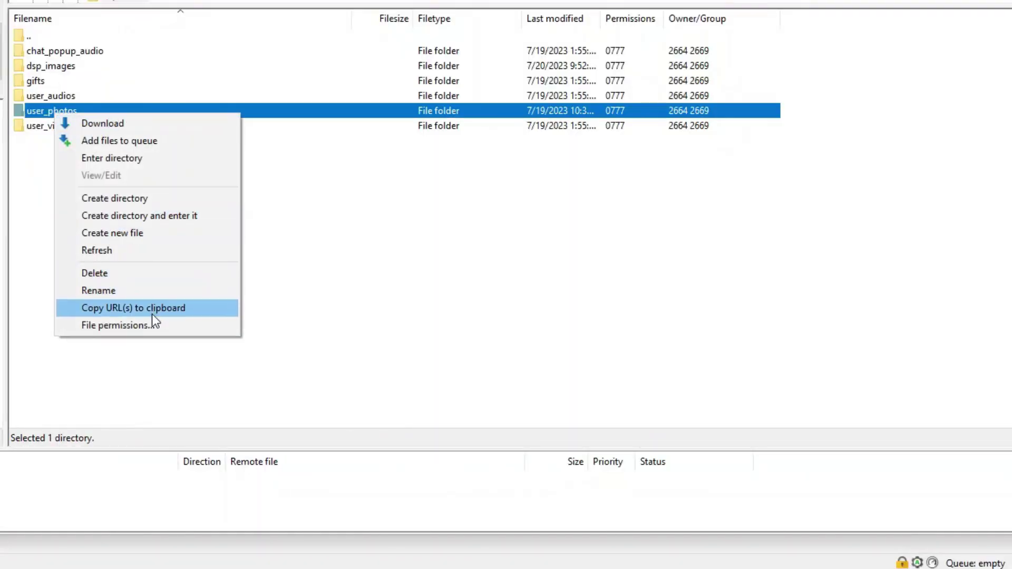
{"action": "left_click", "coordinate": [152, 327]}
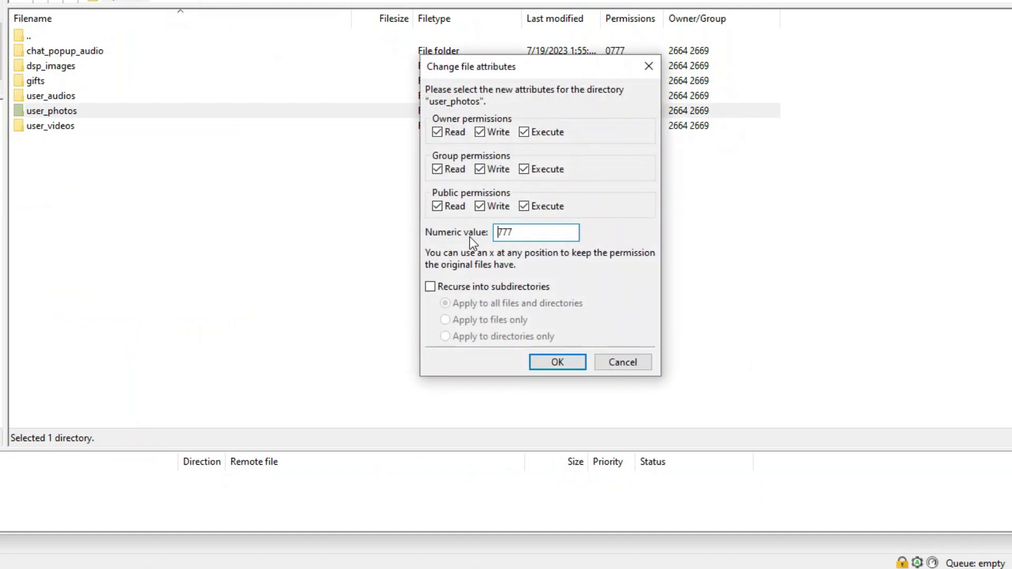
{"action": "left_click", "coordinate": [431, 287]}
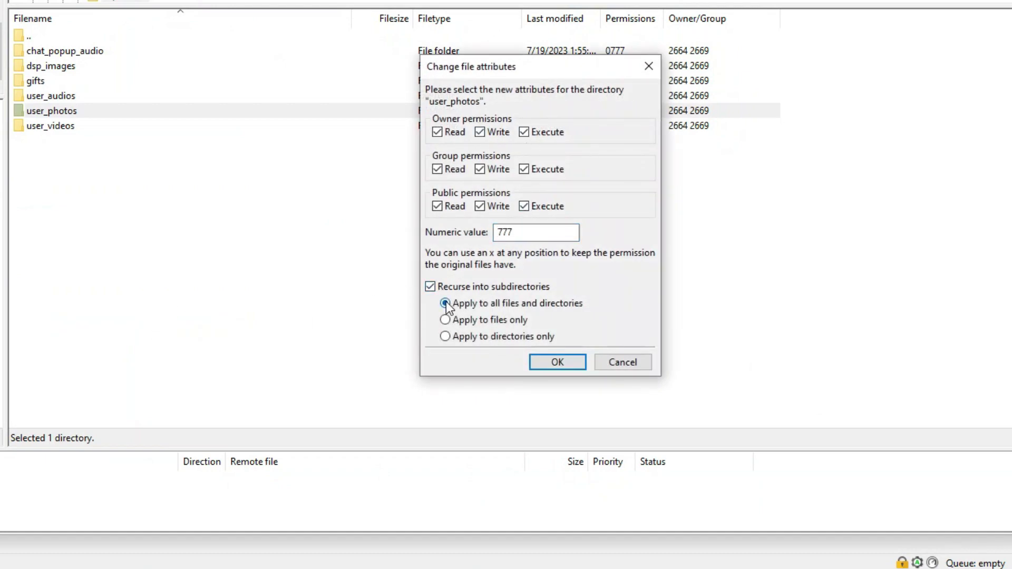